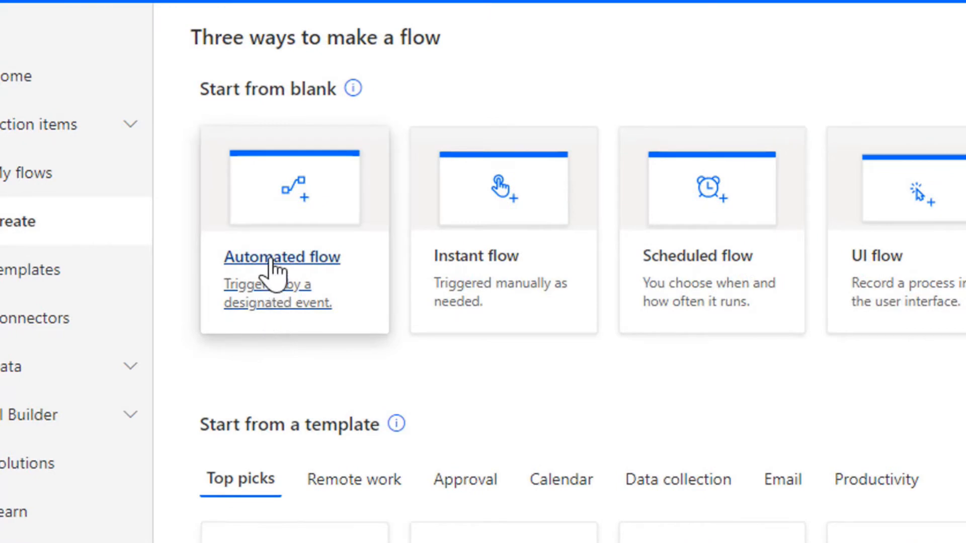
# Step: Create an automated flow named "Automated Trigger" that uses the Office 365 Outlook trigger "When a new email arrives (V3)"
pyautogui.click(292, 326)
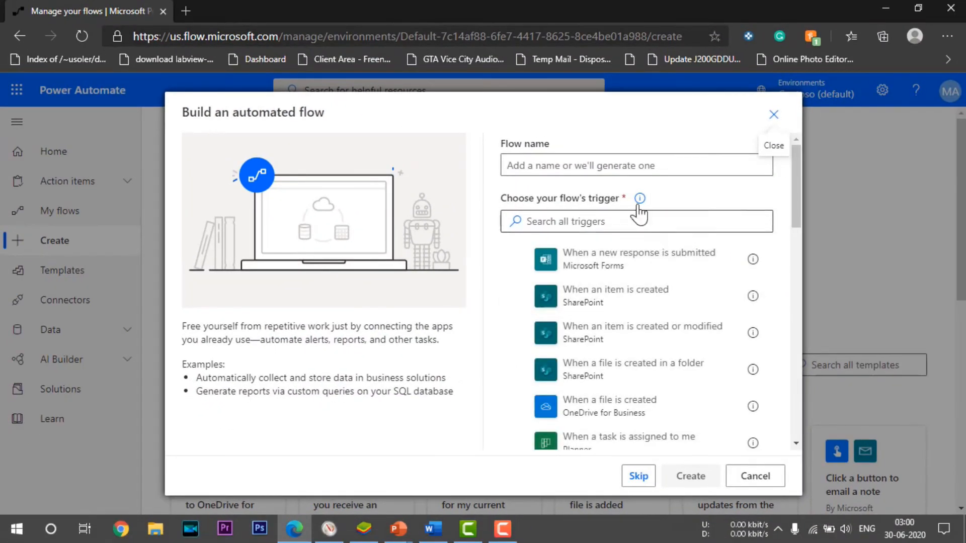
pyautogui.click(584, 165)
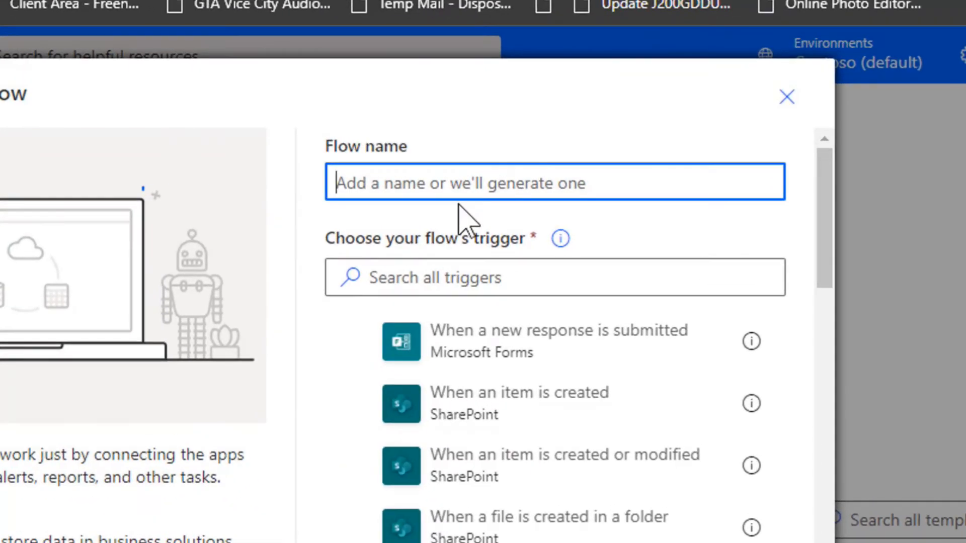
pyautogui.write('Automated Trigger')
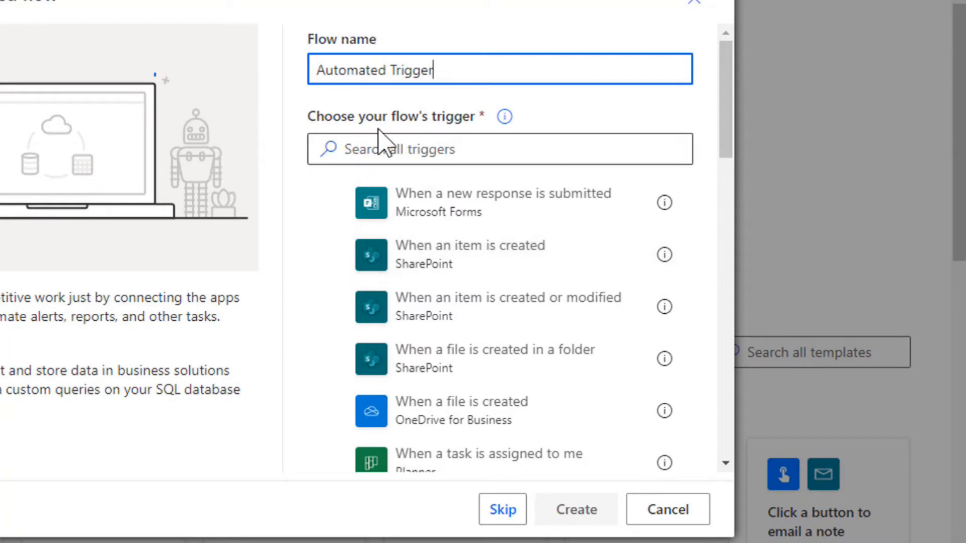
pyautogui.scroll(-1, 512, 324)
pyautogui.scroll(-5, 513, 335)
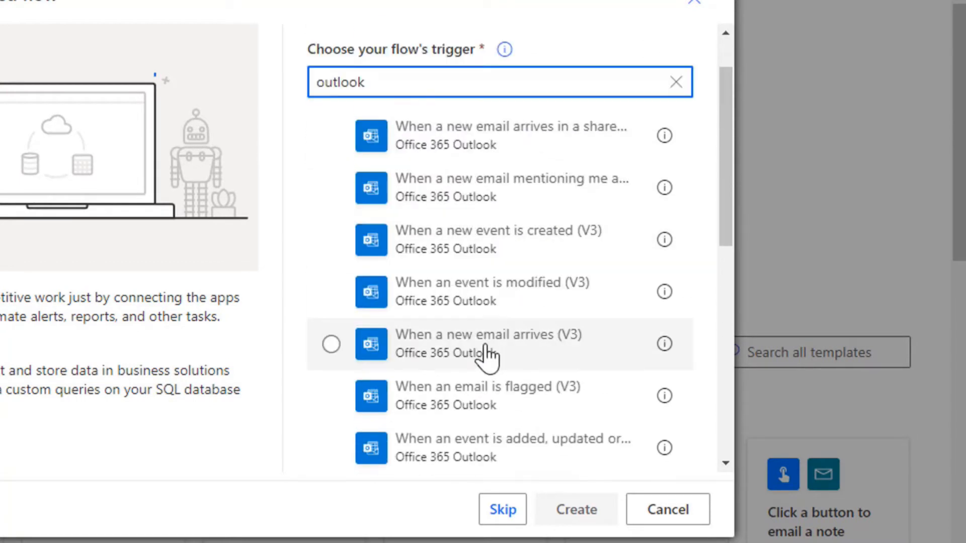
pyautogui.click(487, 356)
pyautogui.click(561, 513)
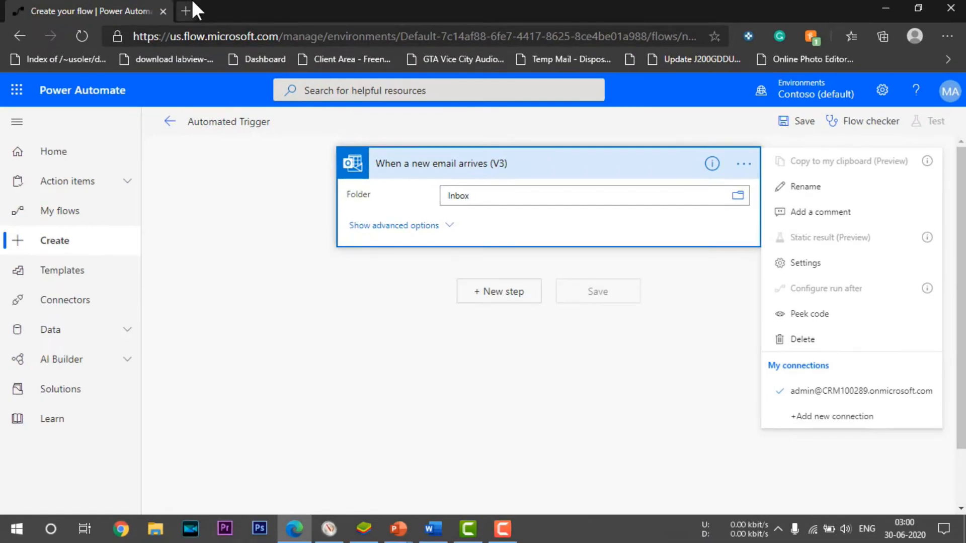
# Step: Search the web for o365 in a new browser tab, open Outlook from the Office home page, and return to the flow
pyautogui.click(190, 11)
pyautogui.write('o365')
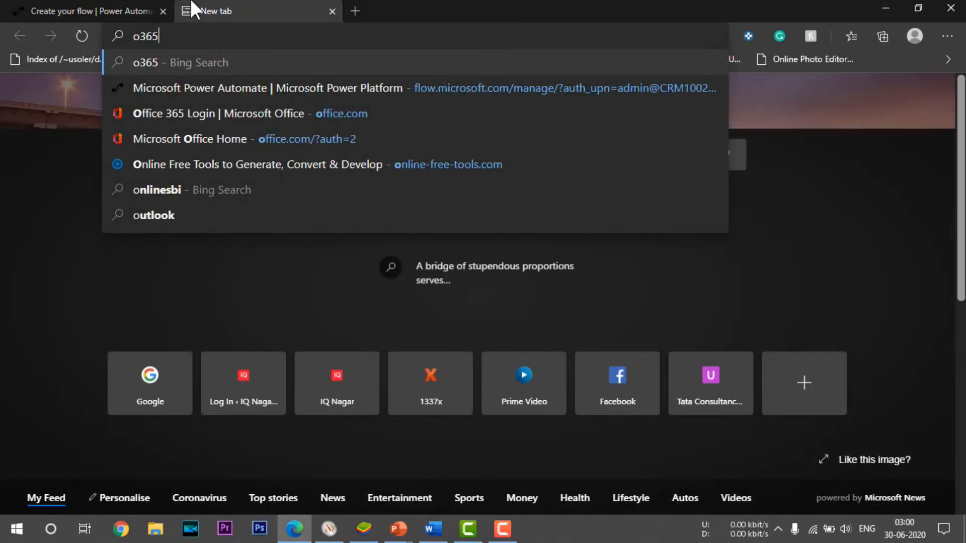
pyautogui.press('Return')
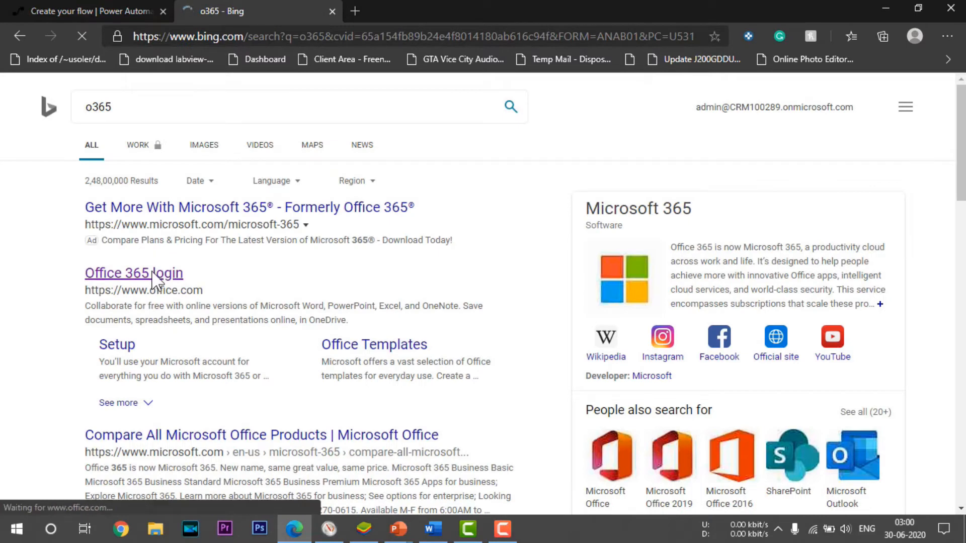
pyautogui.click(153, 277)
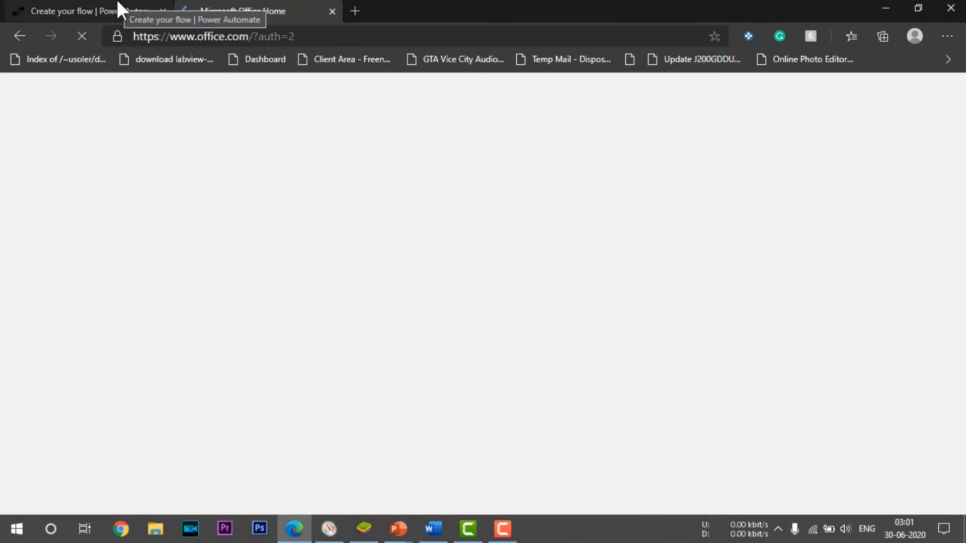
pyautogui.click(184, 220)
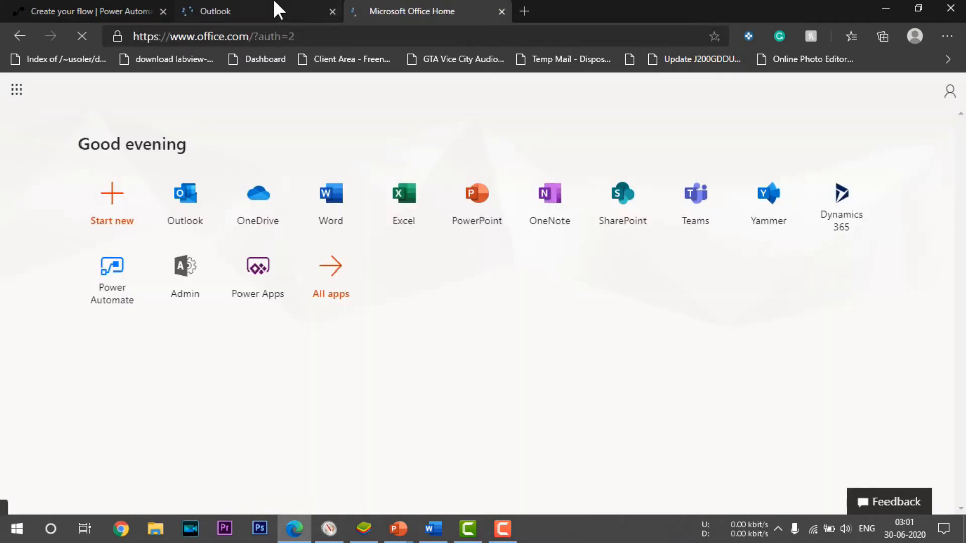
pyautogui.click(279, 10)
pyautogui.click(113, 10)
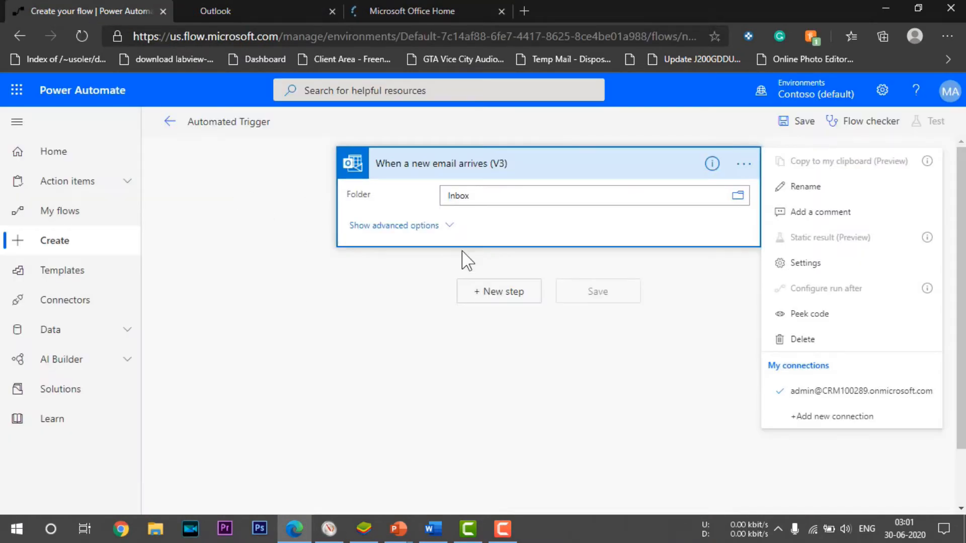
pyautogui.press('Escape')
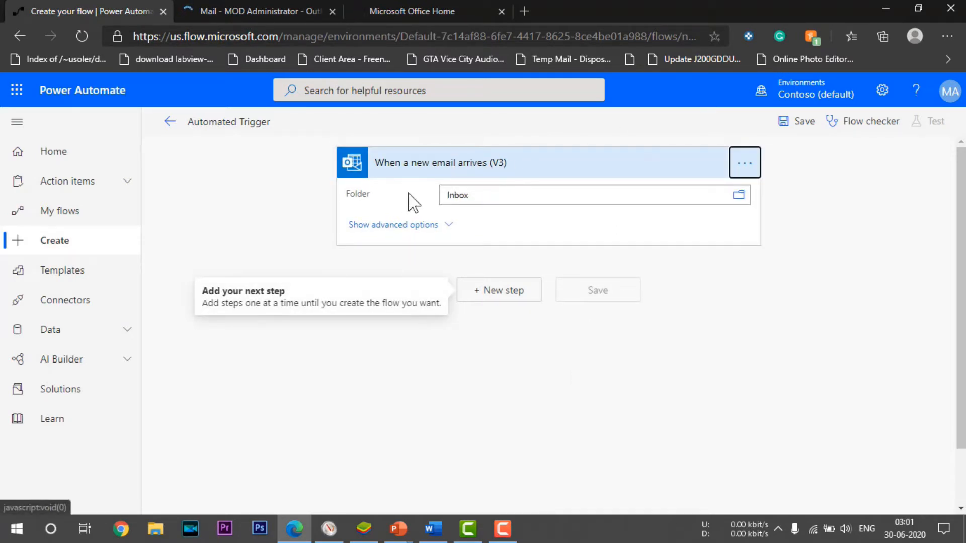
# Step: Examine the actions offered for a new flow step and the Excel Online (Business) connector's triggers and actions, then discard the step
pyautogui.click(514, 298)
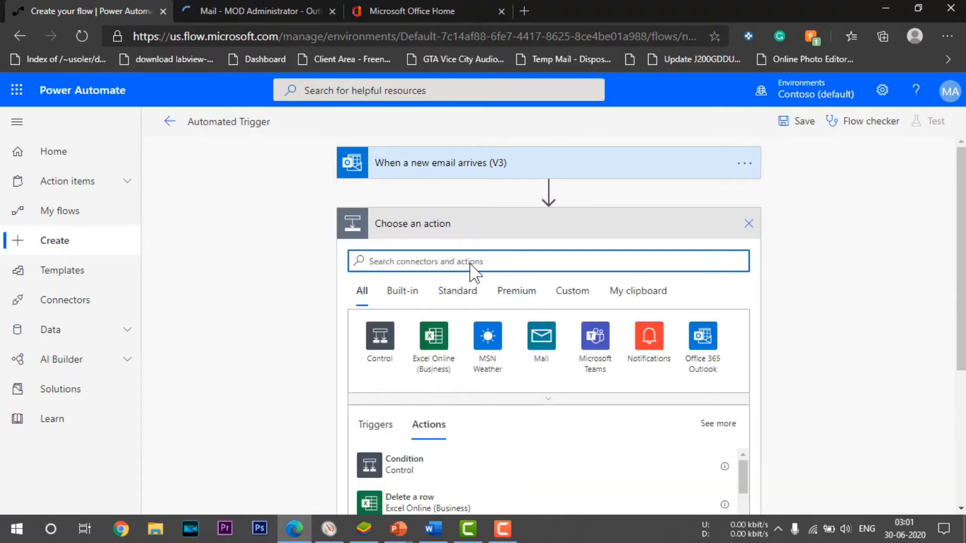
pyautogui.scroll(-2, 861, 349)
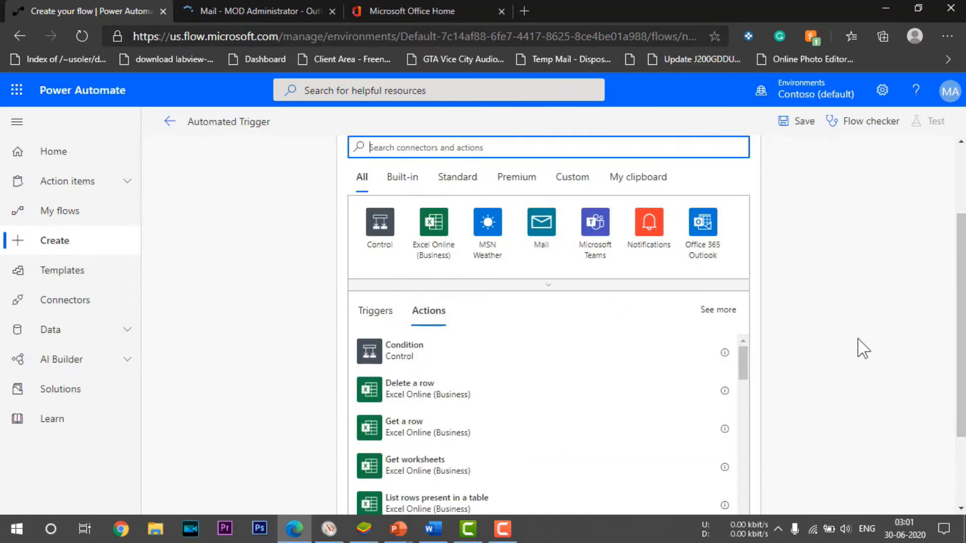
pyautogui.scroll(-4, 615, 348)
pyautogui.scroll(2, 472, 370)
pyautogui.scroll(2, 473, 372)
pyautogui.click(435, 247)
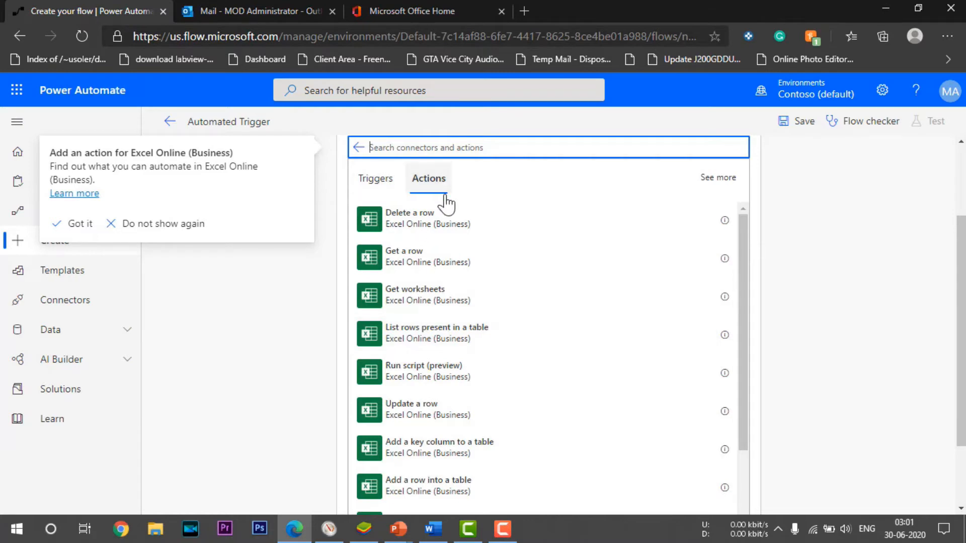
pyautogui.click(385, 185)
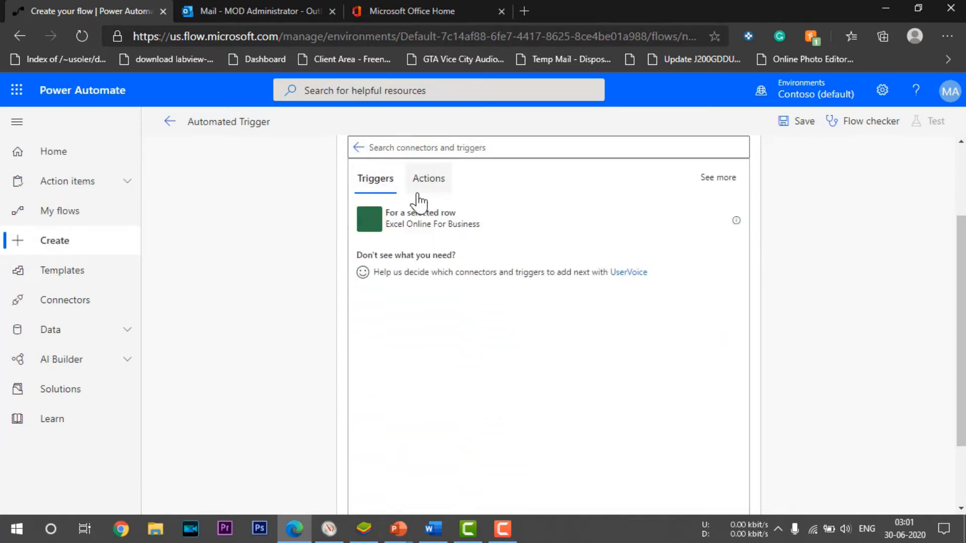
pyautogui.click(429, 178)
pyautogui.scroll(3, 453, 251)
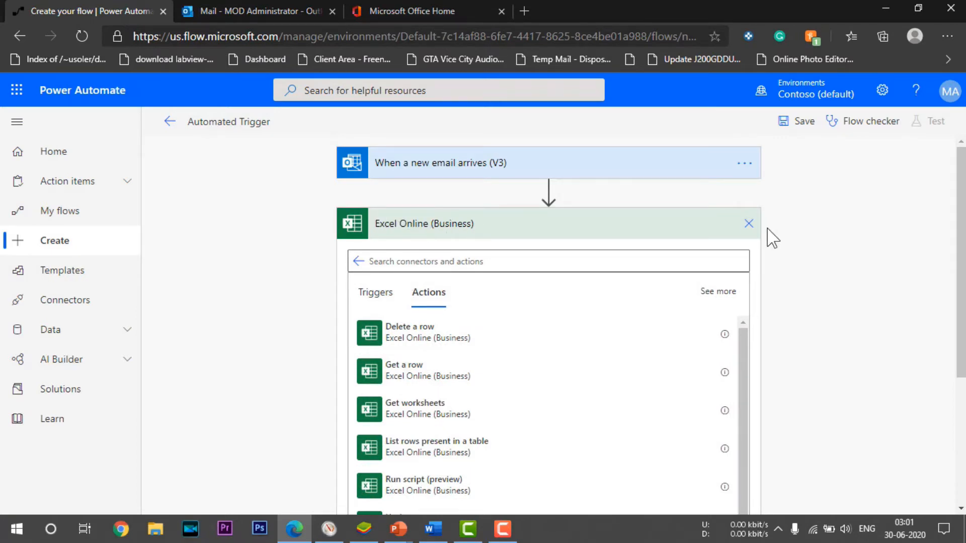
pyautogui.click(749, 224)
# Step: Add a new step after the email trigger using the Microsoft Teams action "Post a message (V3) (preview)"
pyautogui.click(523, 225)
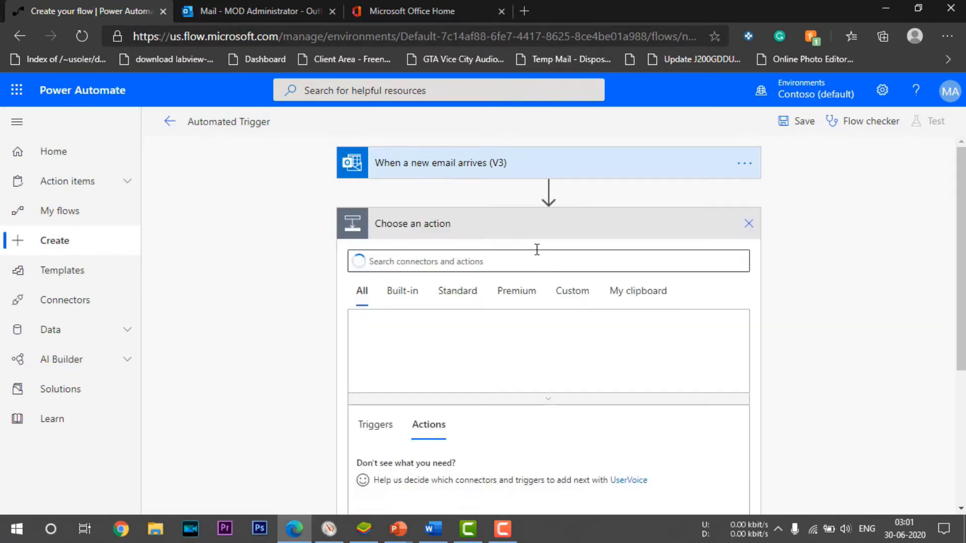
pyautogui.scroll(-1, 798, 390)
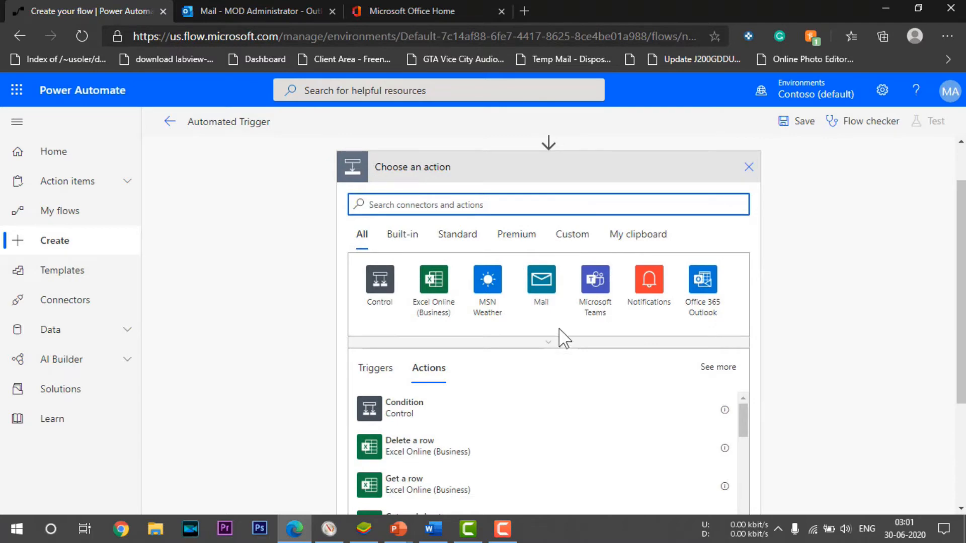
pyautogui.click(558, 343)
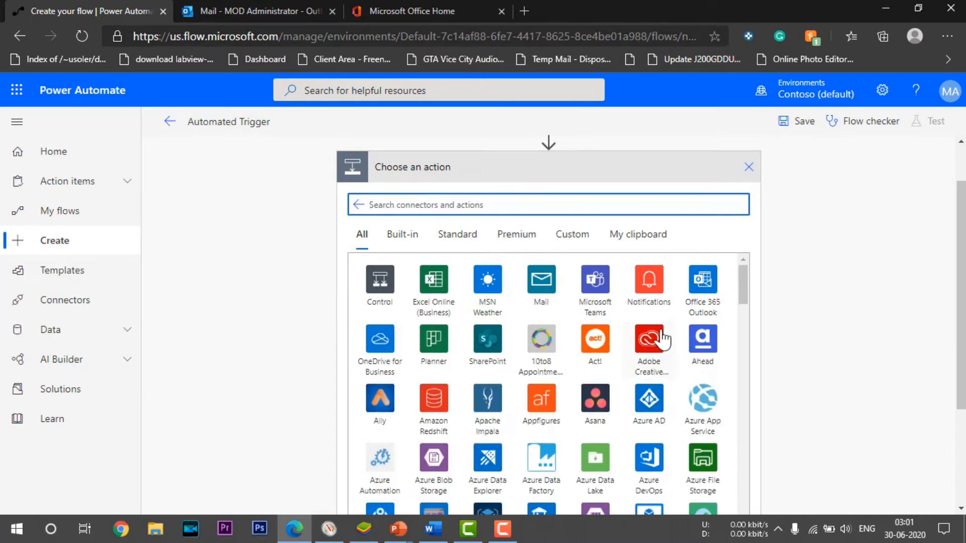
pyautogui.scroll(-2, 604, 352)
pyautogui.scroll(-1, 584, 382)
pyautogui.scroll(5, 584, 380)
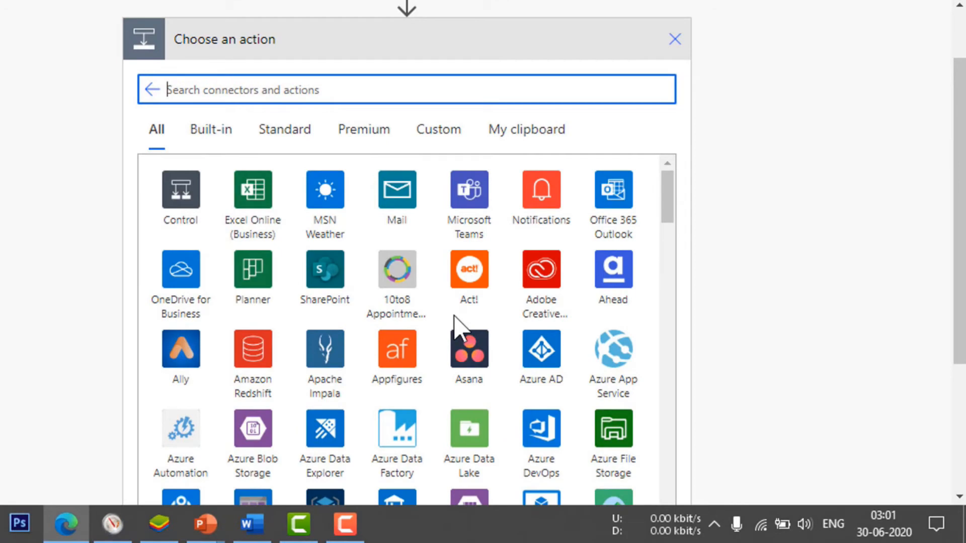
pyautogui.scroll(-8, 485, 269)
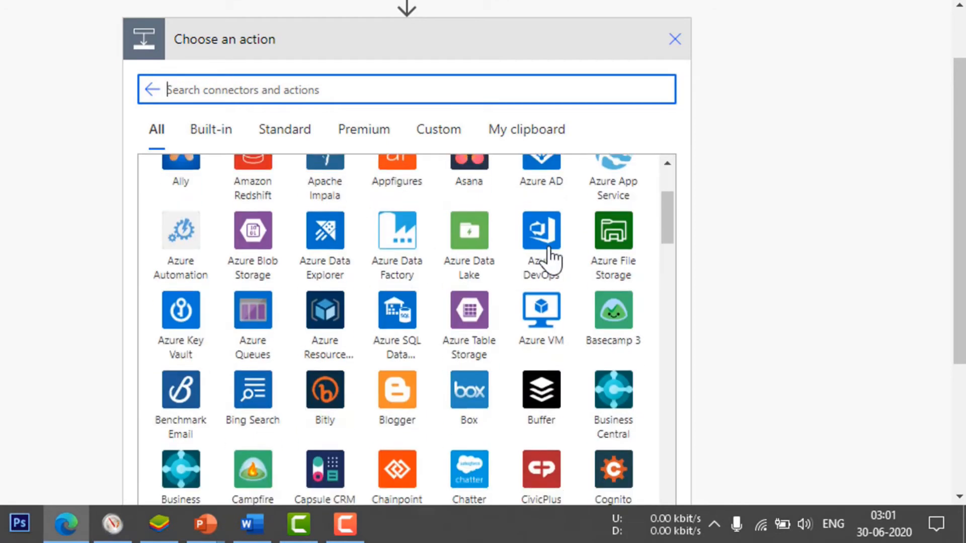
pyautogui.scroll(8, 485, 365)
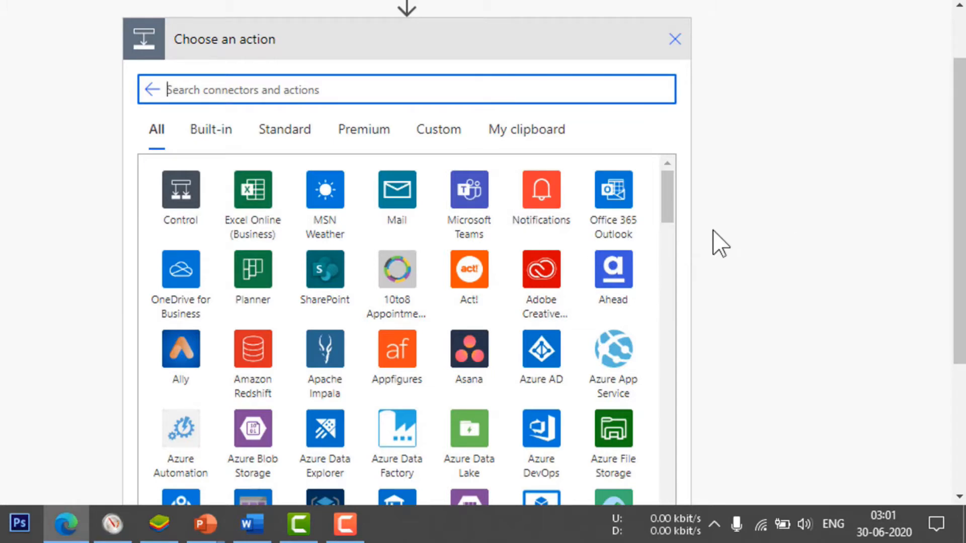
pyautogui.click(480, 192)
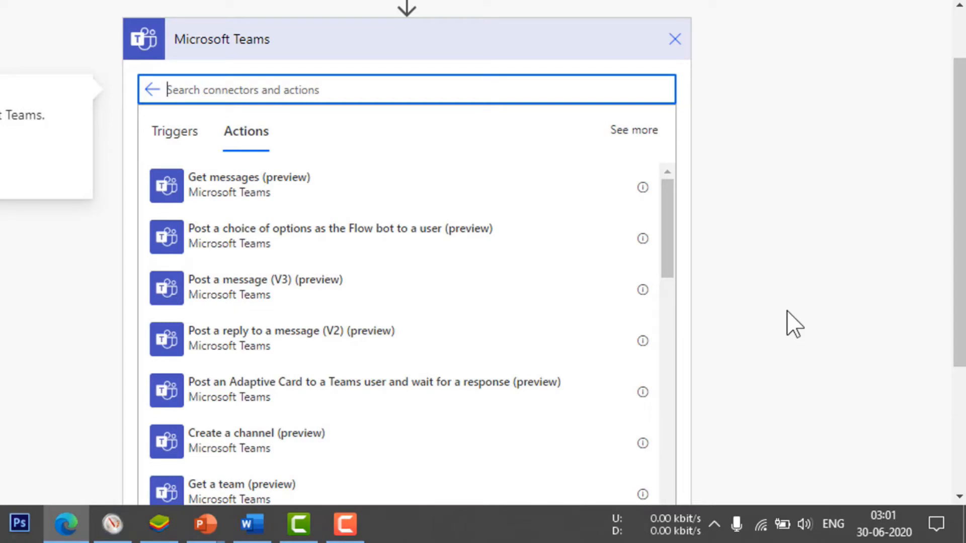
pyautogui.click(292, 283)
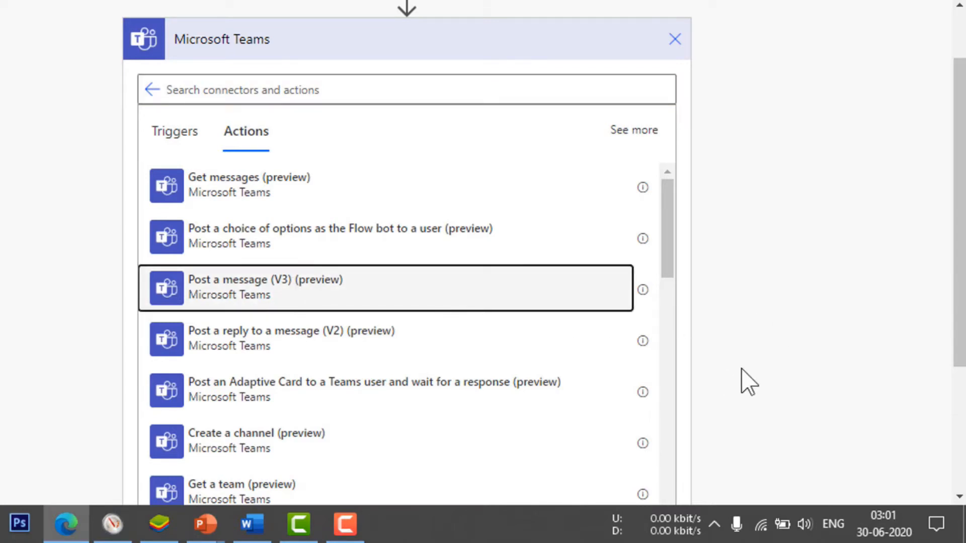
# Step: Open Microsoft Teams from the Office home page and place its browser tab directly after the Outlook tab
pyautogui.scroll(2, 718, 335)
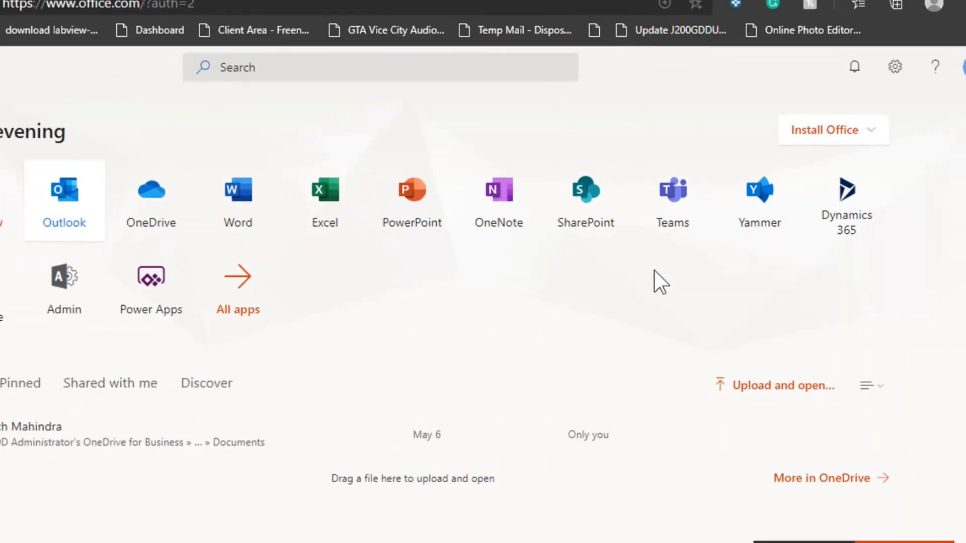
pyautogui.click(693, 217)
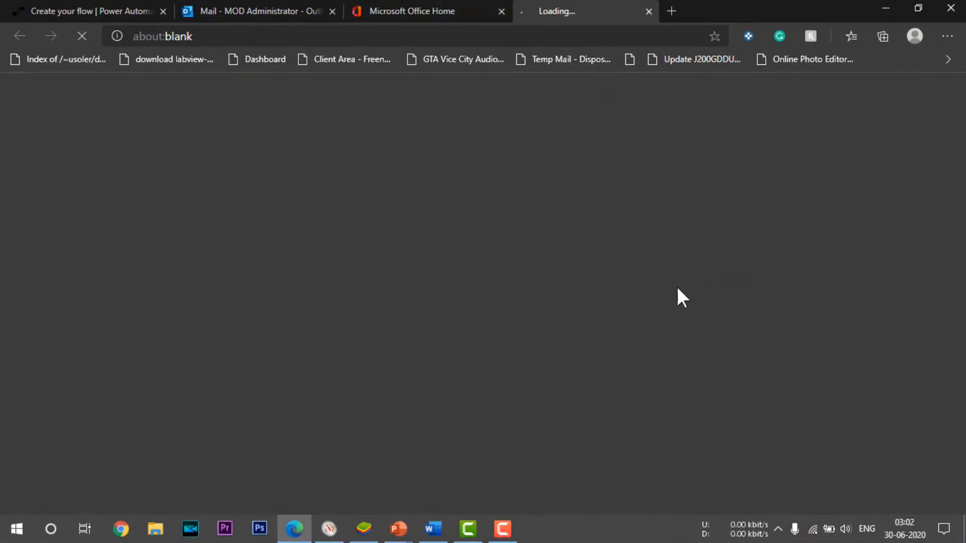
pyautogui.moveTo(568, 7); pyautogui.dragTo(428, 13)
# Step: Return to the flow, sign in to create the Microsoft Teams connection, and check which connection the message action uses
pyautogui.click(146, 10)
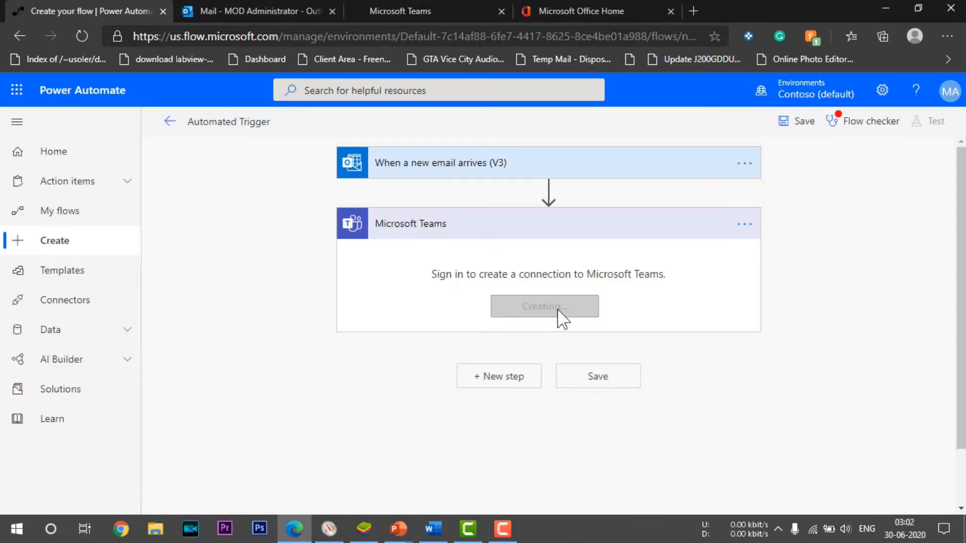
pyautogui.click(747, 225)
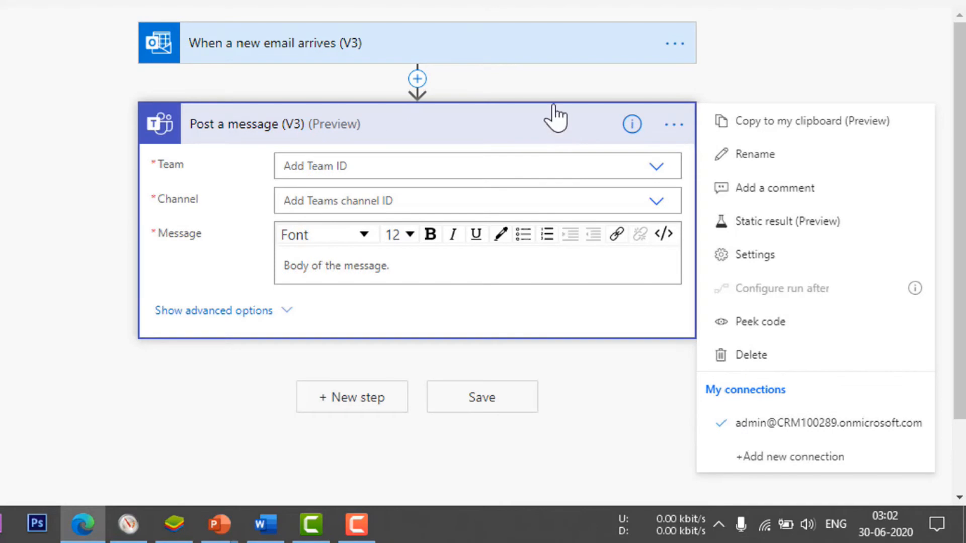
pyautogui.press('Escape')
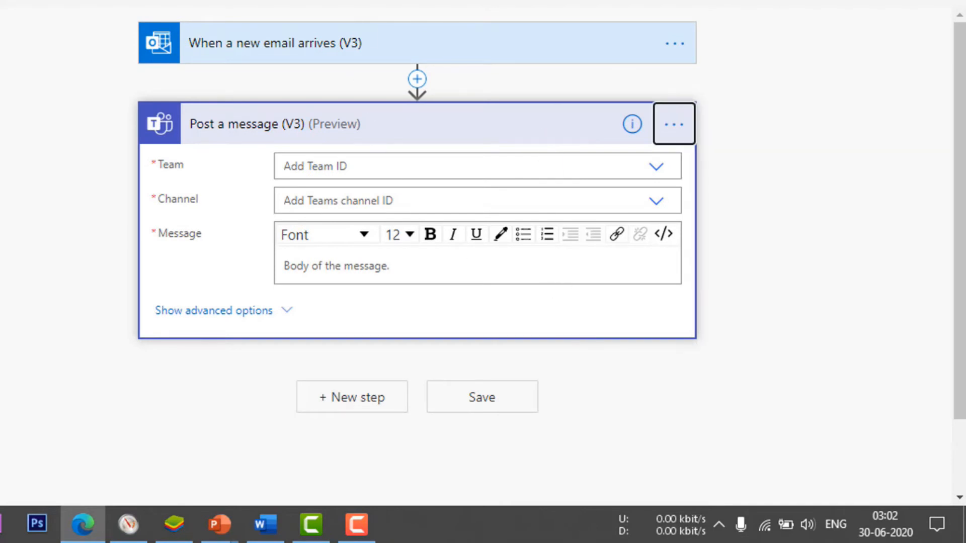
pyautogui.hotkey('ctrl', 't')
# Step: Set the Teams message action's team to Contoso and its channel to General
pyautogui.click(327, 171)
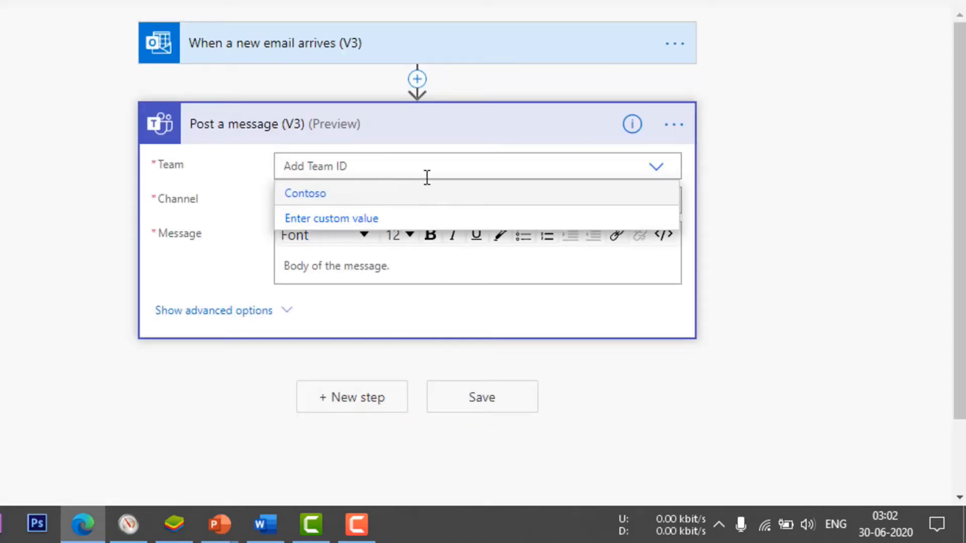
pyautogui.click(300, 195)
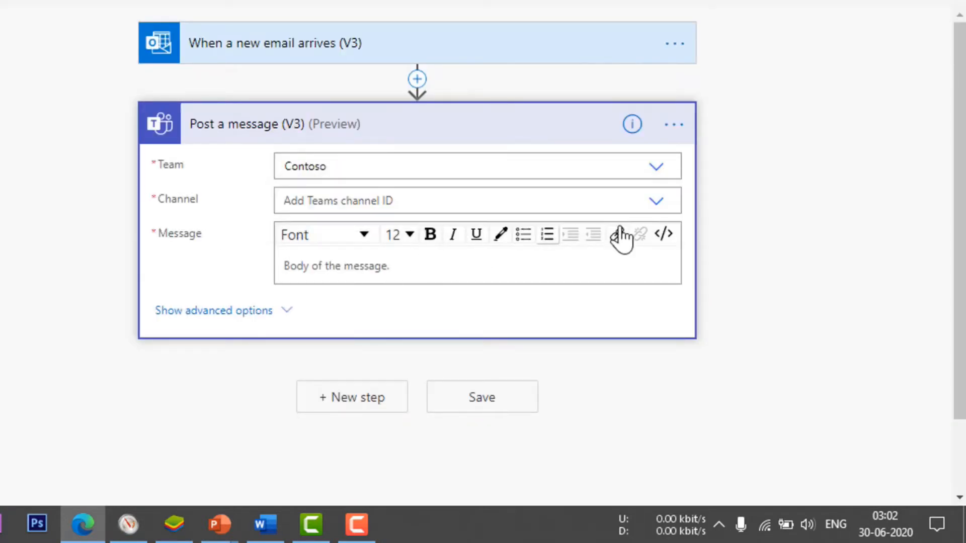
pyautogui.click(655, 204)
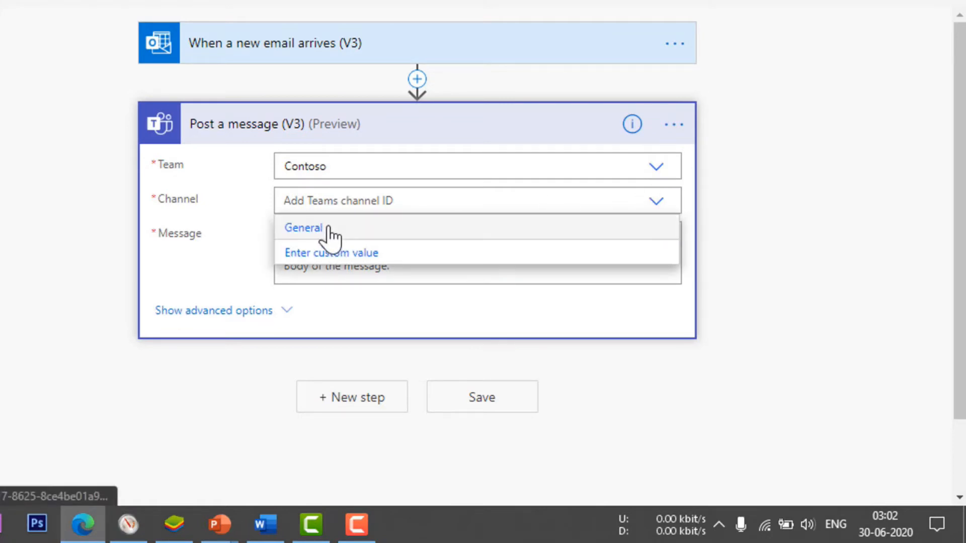
pyautogui.click(329, 230)
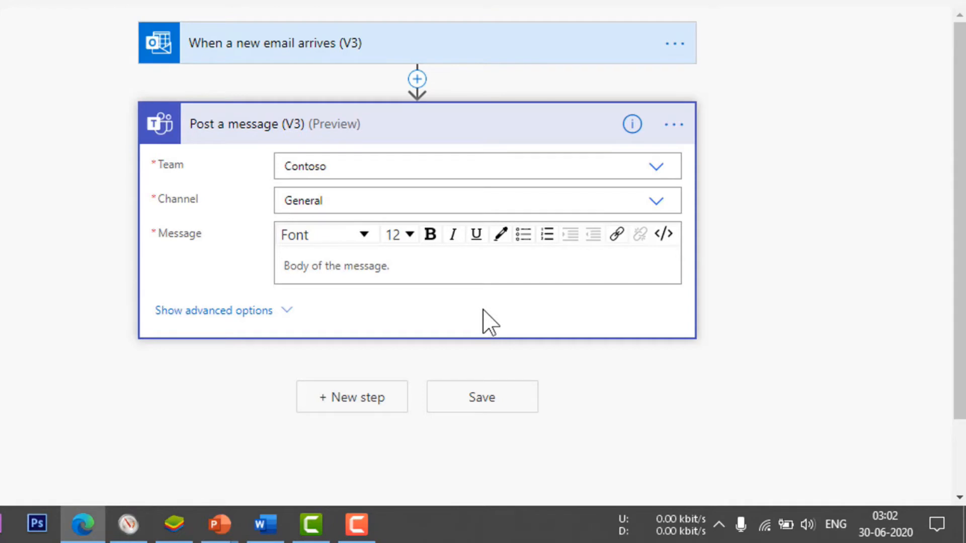
# Step: Review the dynamic content offered for the Teams message and the folder setting of the email trigger
pyautogui.click(376, 267)
pyautogui.scroll(-2, 341, 271)
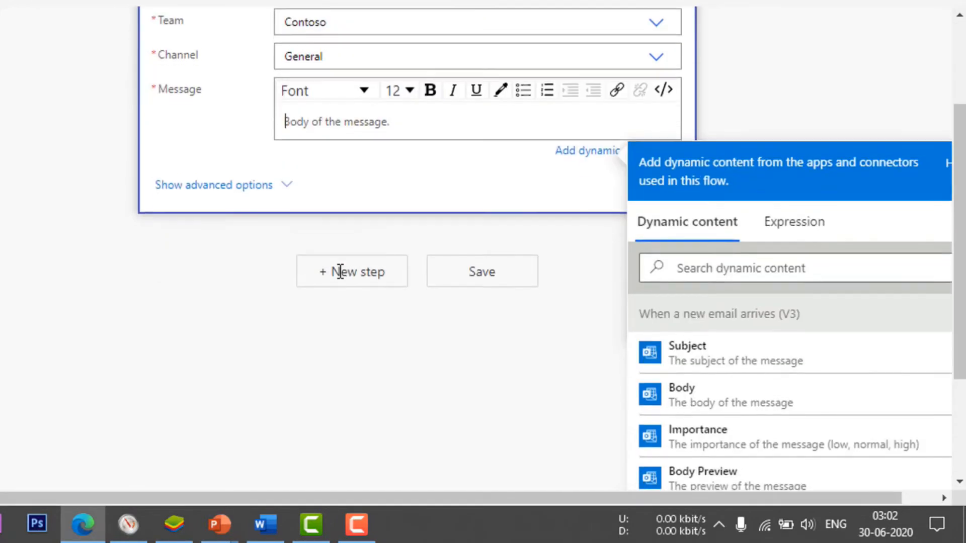
pyautogui.scroll(2, 340, 269)
pyautogui.scroll(-3, 372, 318)
pyautogui.scroll(4, 380, 331)
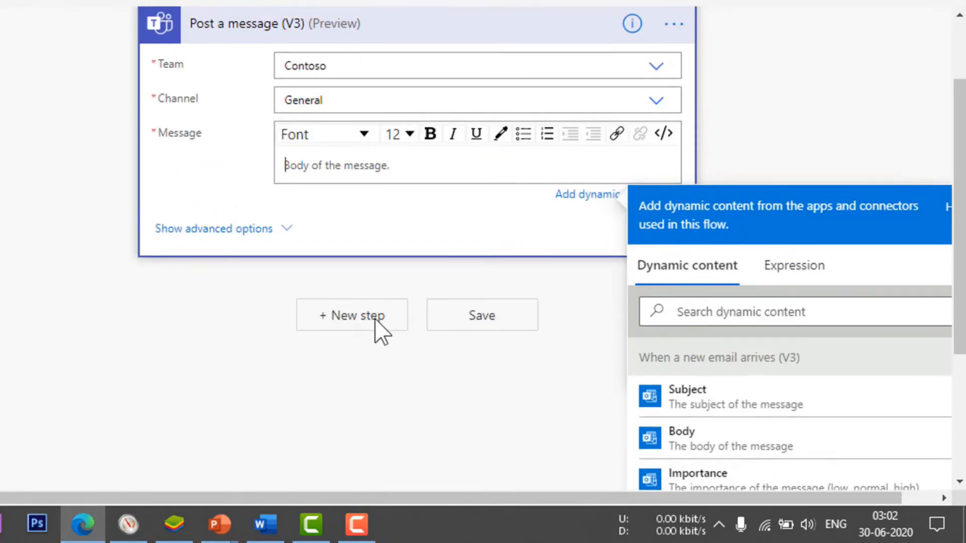
pyautogui.click(313, 56)
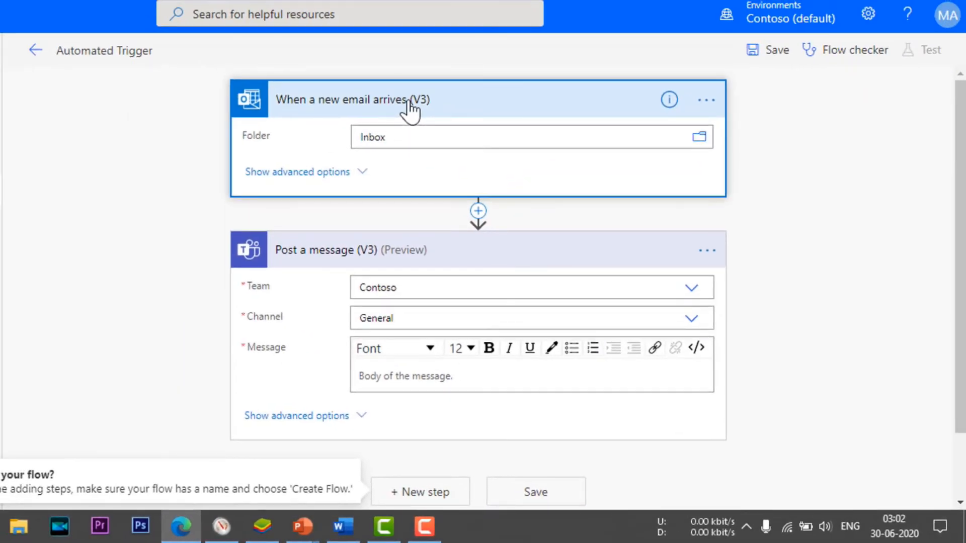
pyautogui.click(409, 101)
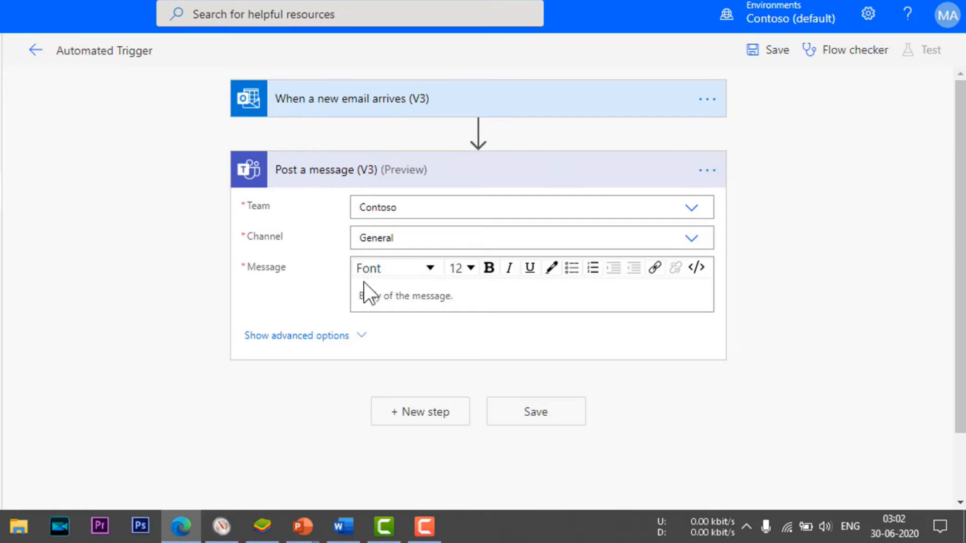
# Step: Insert the Subject dynamic content from the email trigger into the Teams message body
pyautogui.click(367, 296)
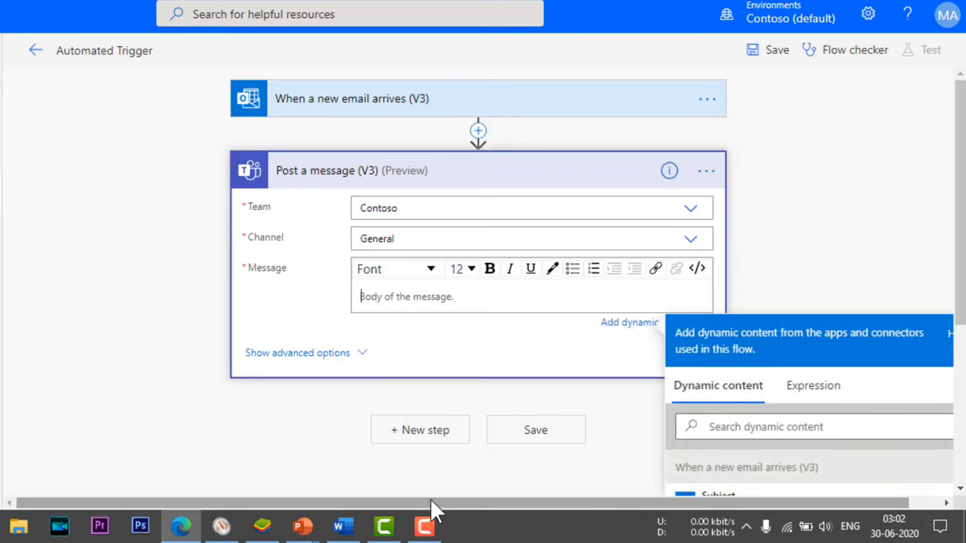
pyautogui.moveTo(430, 503); pyautogui.dragTo(555, 503)
pyautogui.scroll(-6, 713, 405)
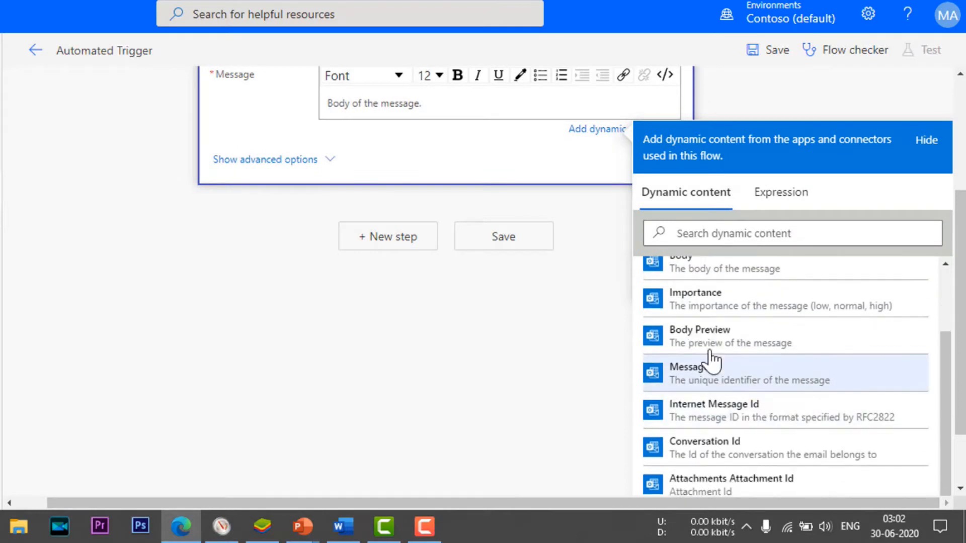
pyautogui.scroll(-2, 712, 392)
pyautogui.scroll(5, 428, 347)
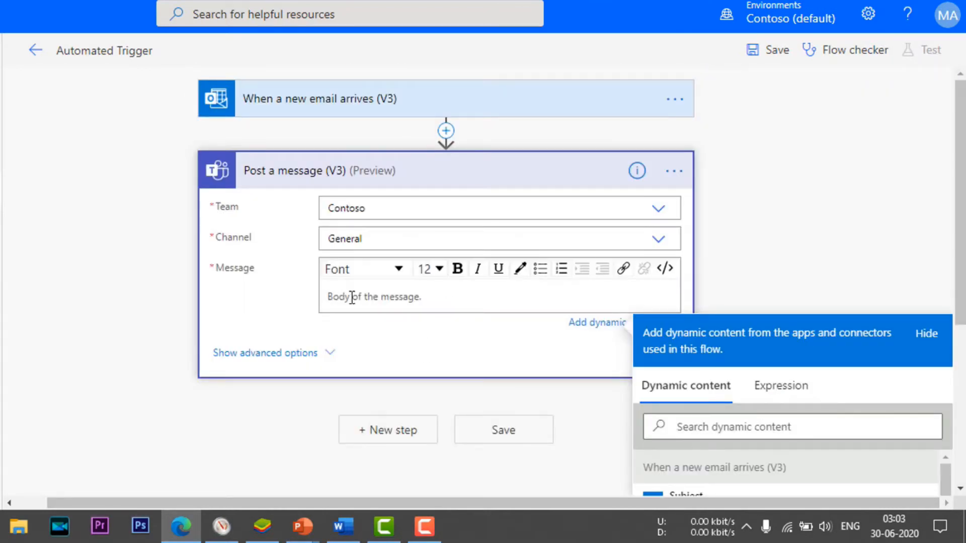
pyautogui.scroll(-4, 383, 304)
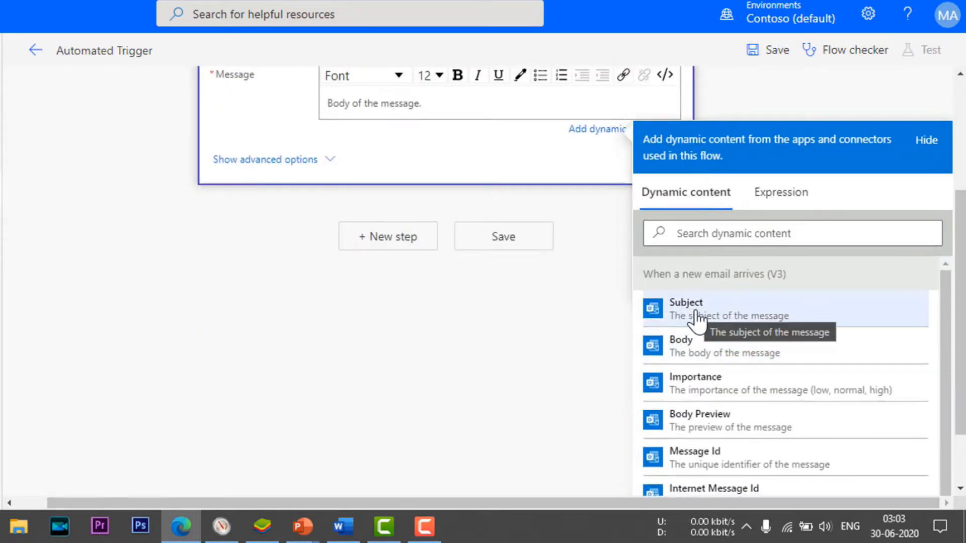
pyautogui.click(697, 317)
pyautogui.scroll(4, 420, 195)
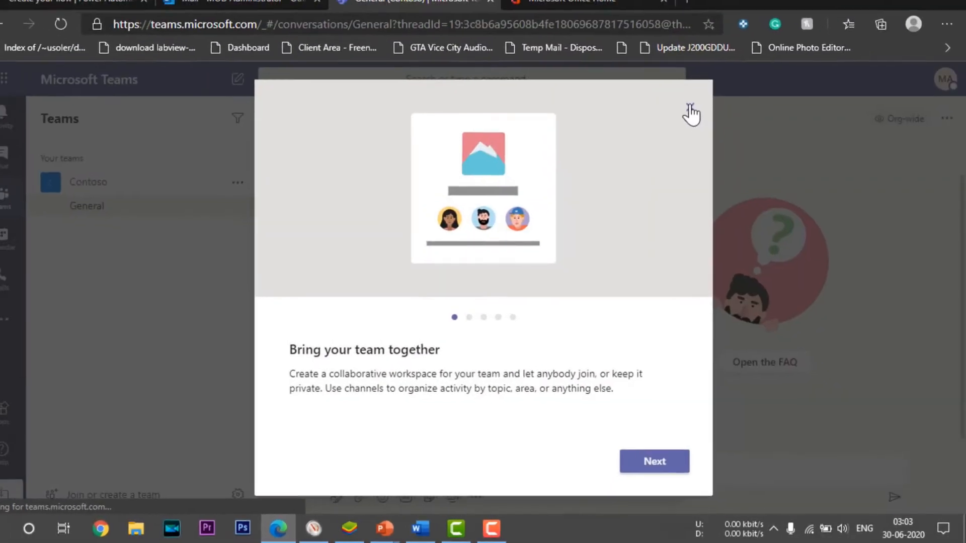
# Step: Dismiss the introduction dialog in Microsoft Teams and return to the flow in Power Automate
pyautogui.click(656, 54)
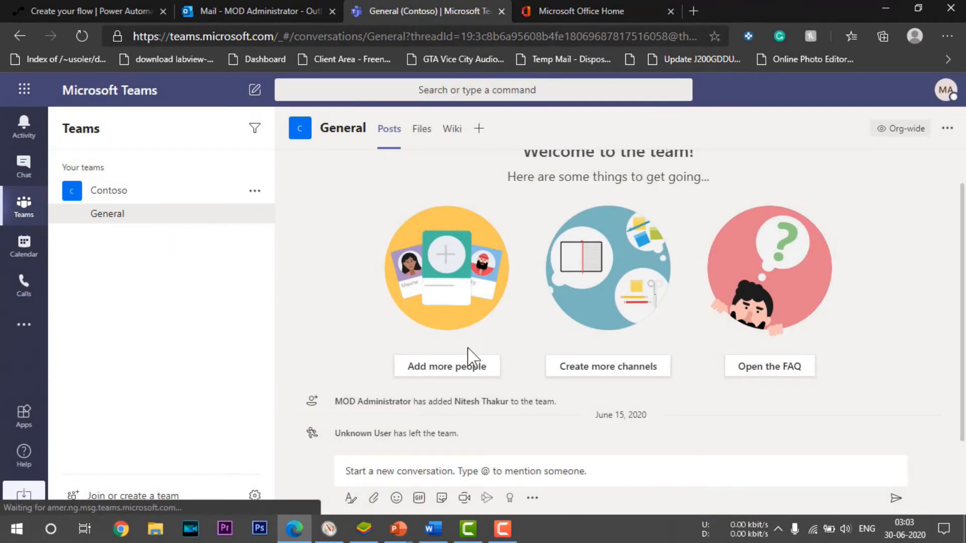
pyautogui.click(259, 11)
pyautogui.click(97, 10)
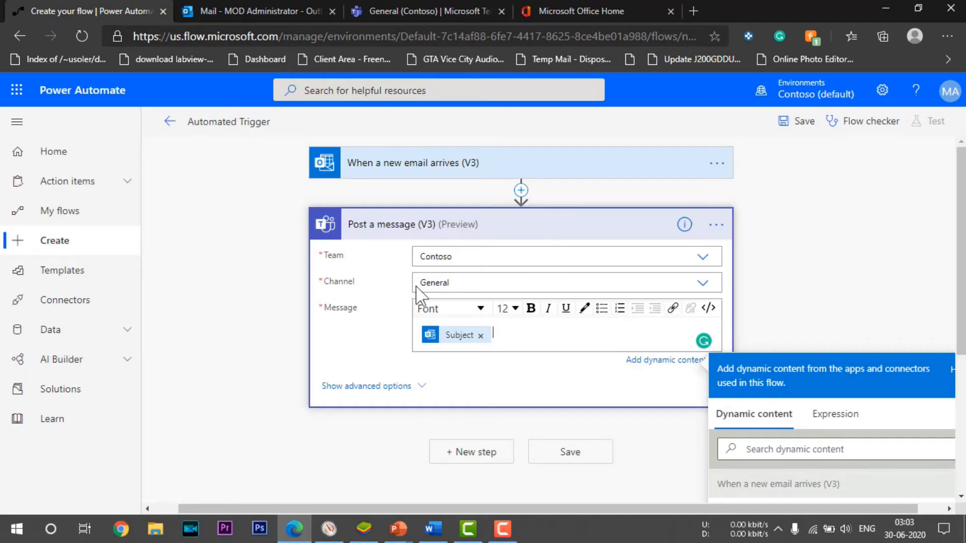
# Step: Examine the email trigger's dynamic content available for the message, including the body, message ID and attachment fields
pyautogui.scroll(-3, 717, 387)
pyautogui.scroll(-3, 871, 442)
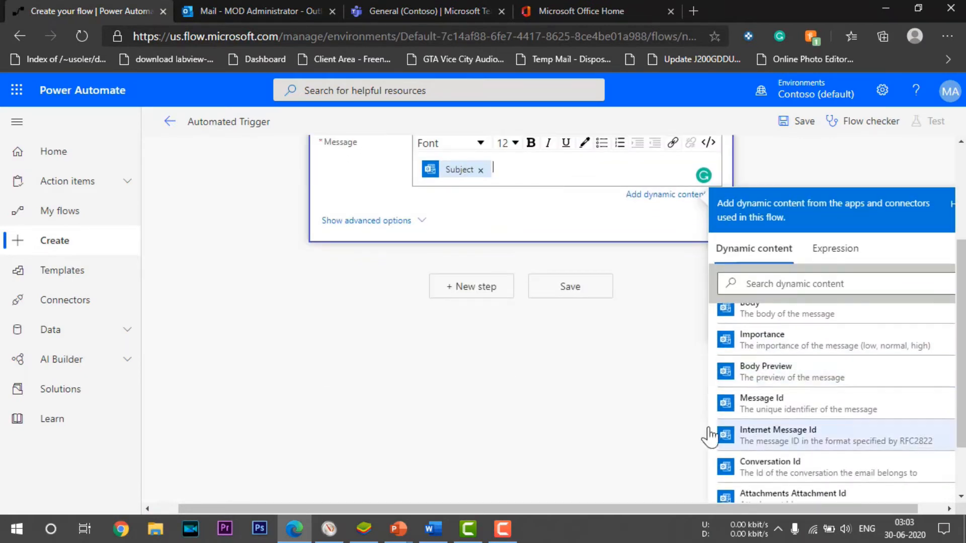
pyautogui.scroll(-2, 596, 412)
pyautogui.scroll(2, 794, 442)
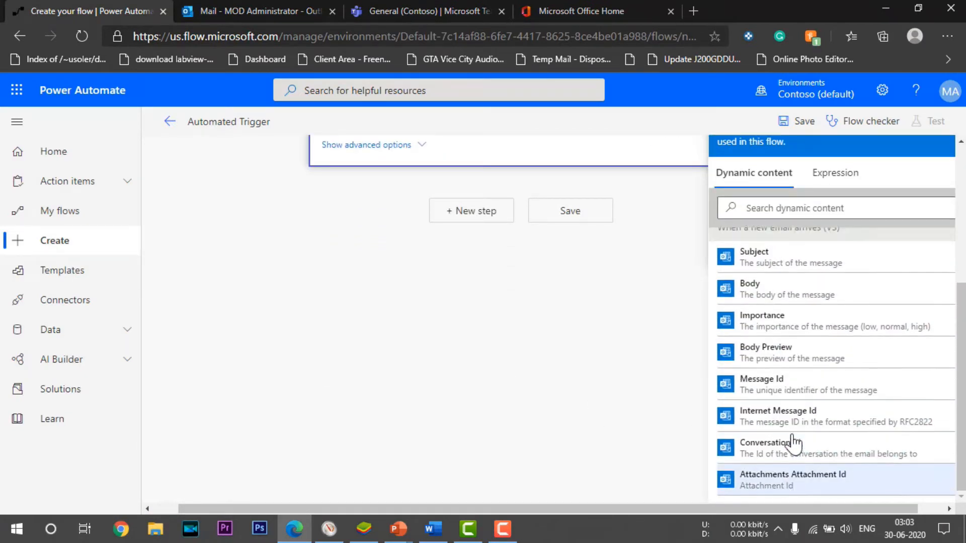
pyautogui.moveTo(746, 508); pyautogui.dragTo(882, 498)
pyautogui.scroll(-1, 901, 453)
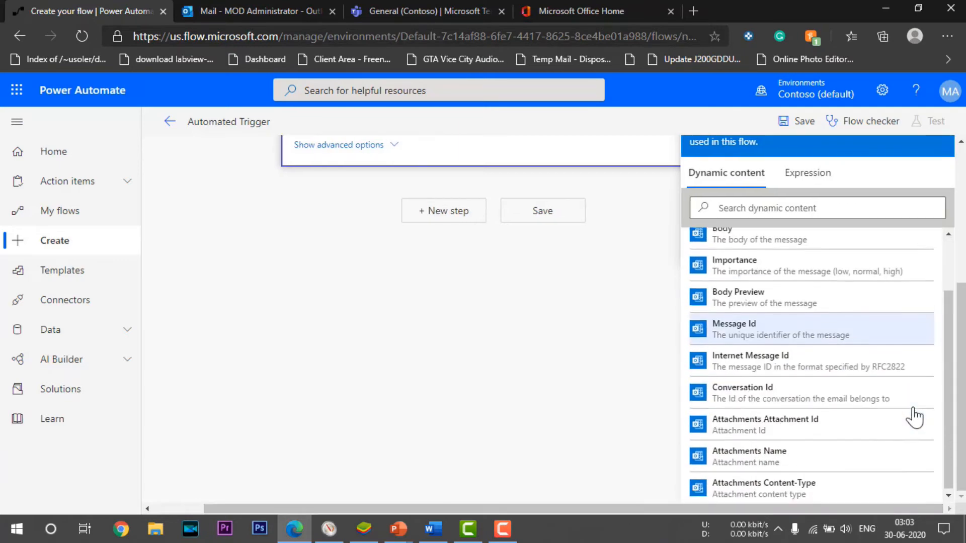
pyautogui.scroll(5, 883, 433)
pyautogui.scroll(-4, 831, 428)
pyautogui.scroll(-2, 823, 352)
pyautogui.scroll(2, 754, 392)
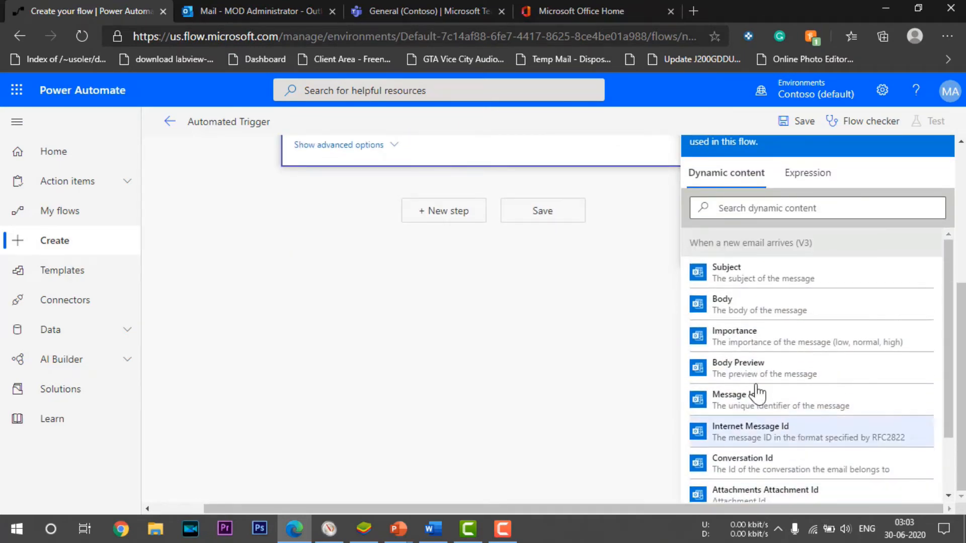
pyautogui.scroll(4, 580, 330)
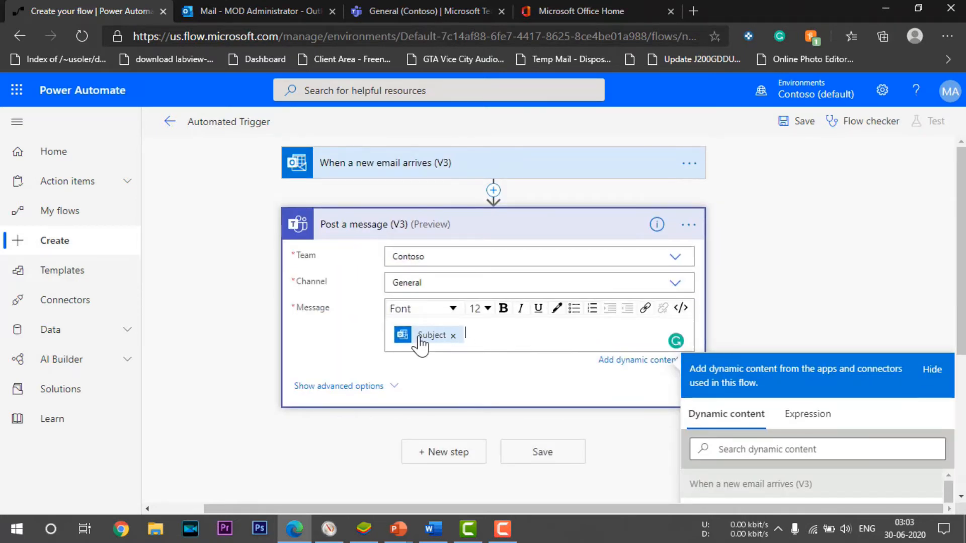
# Step: Check which connection the email trigger uses and view the existing posts in the Teams General channel
pyautogui.click(383, 171)
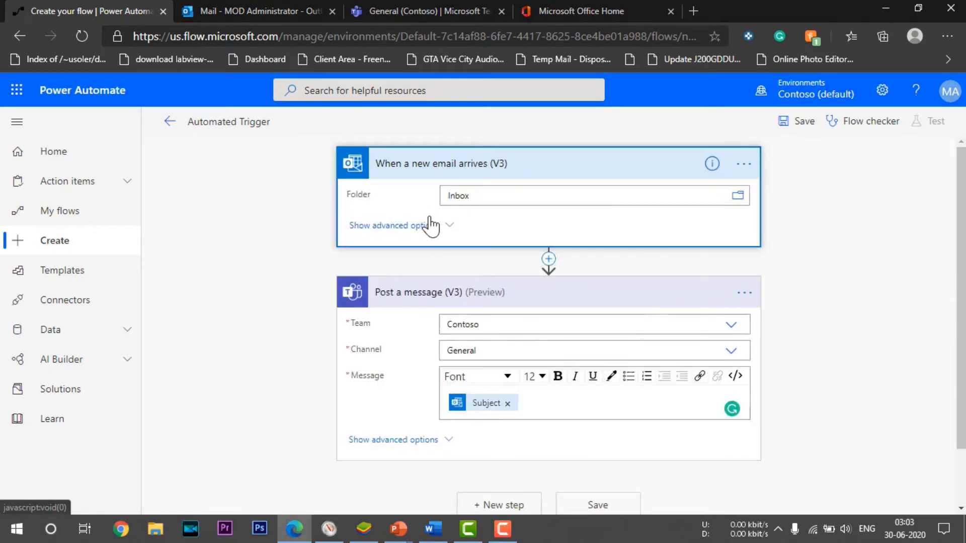
pyautogui.click(744, 164)
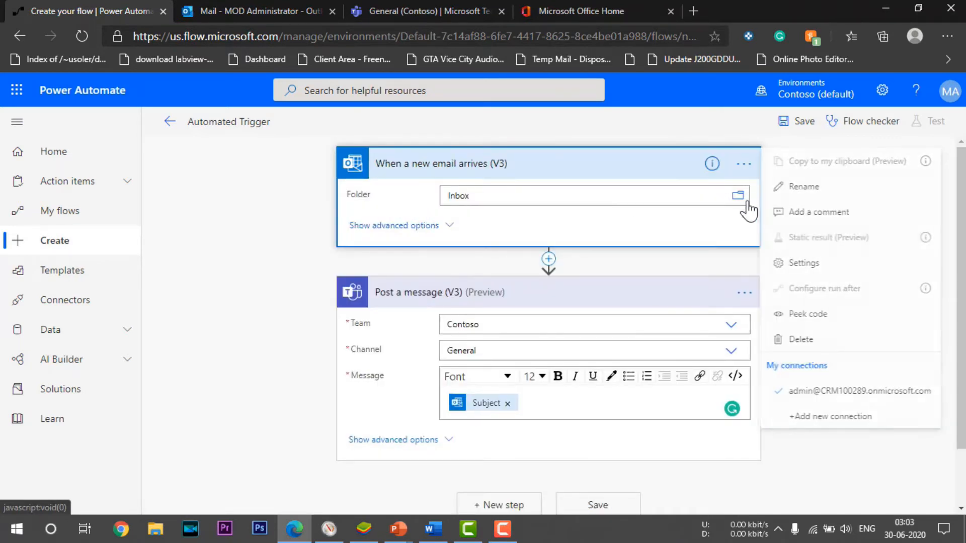
pyautogui.click(810, 398)
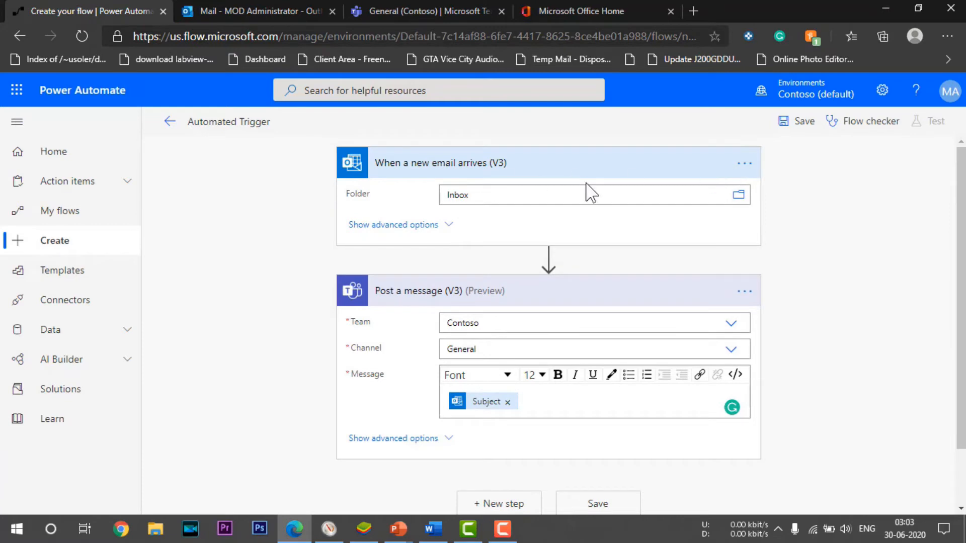
pyautogui.click(442, 4)
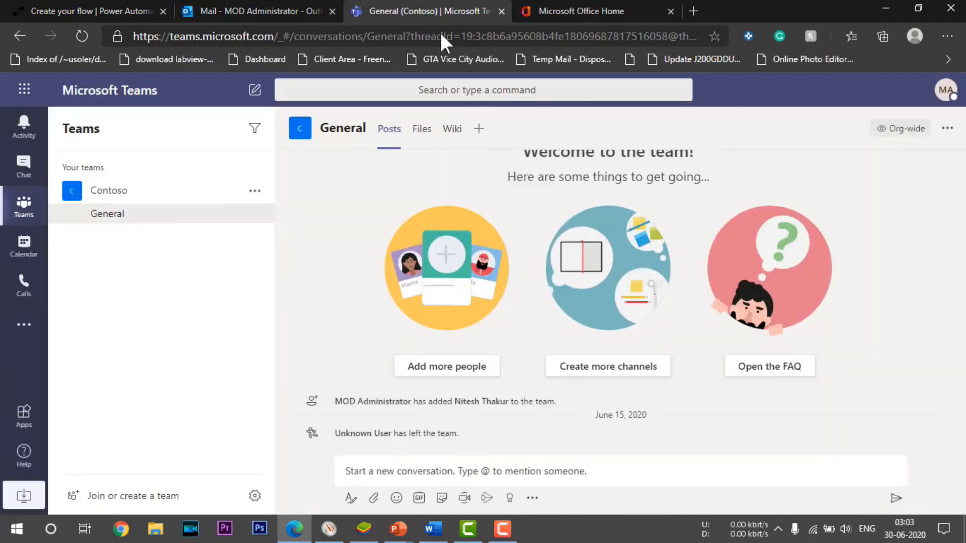
pyautogui.click(92, 7)
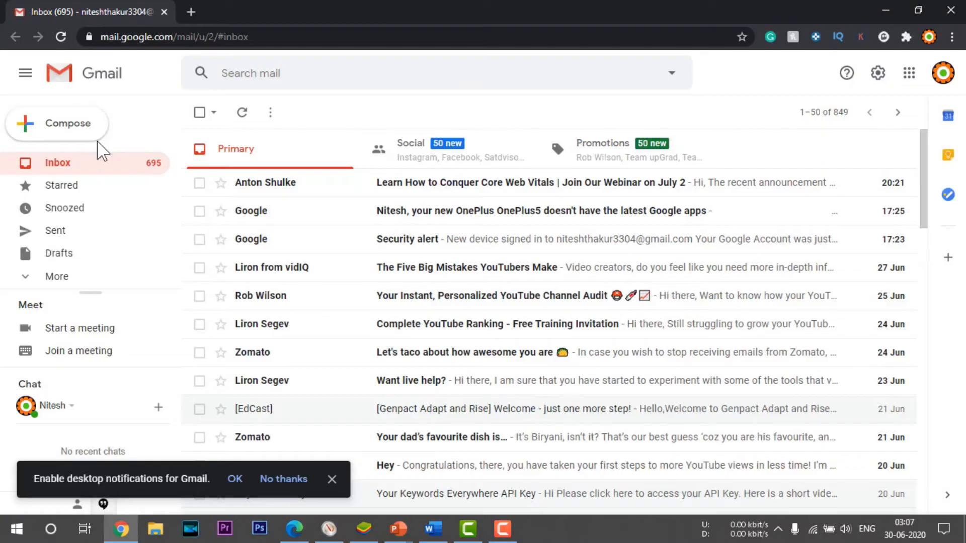
# Step: Compose and send a Gmail message to the administrator's e-mail address with "test" as both subject and body
pyautogui.click(68, 123)
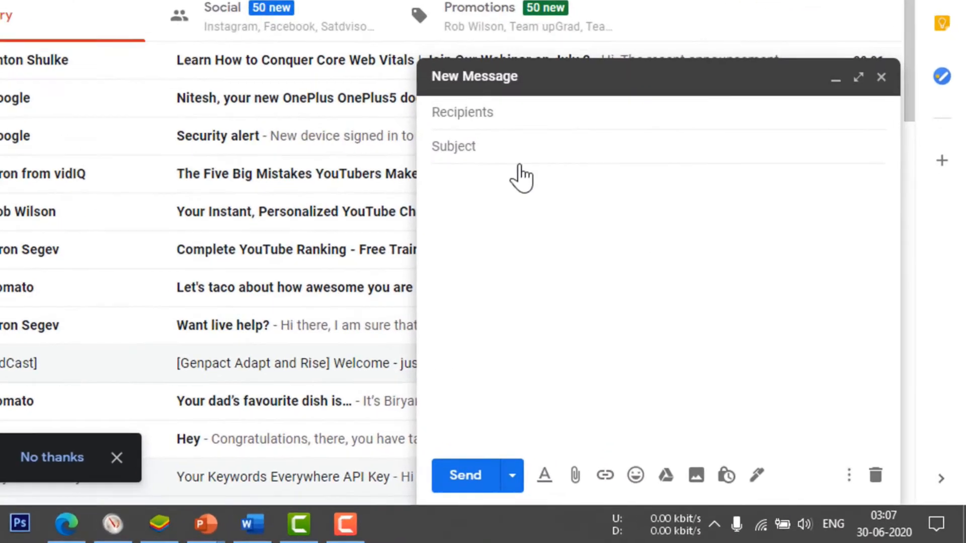
pyautogui.hotkey('ctrl', 'v')
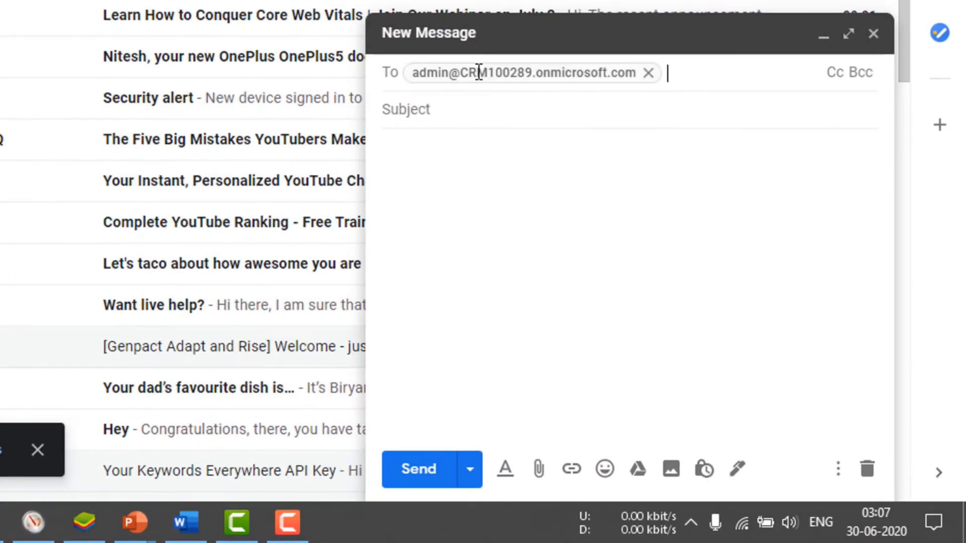
pyautogui.click(411, 107)
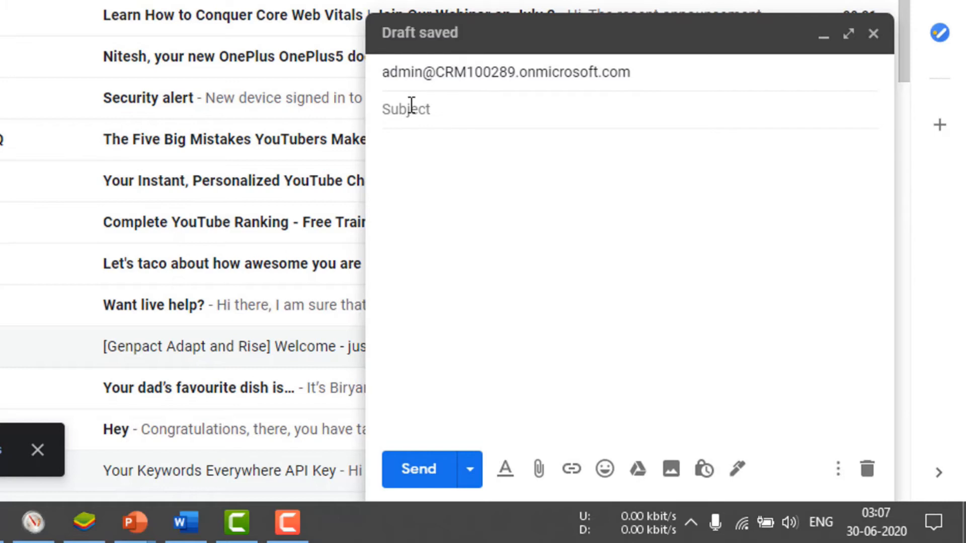
pyautogui.write('test')
pyautogui.click(448, 207)
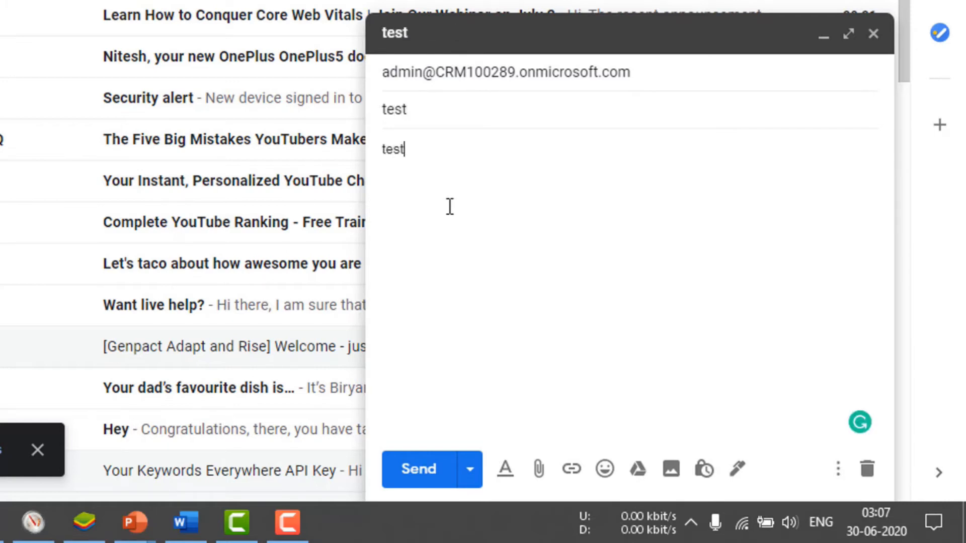
pyautogui.click(420, 486)
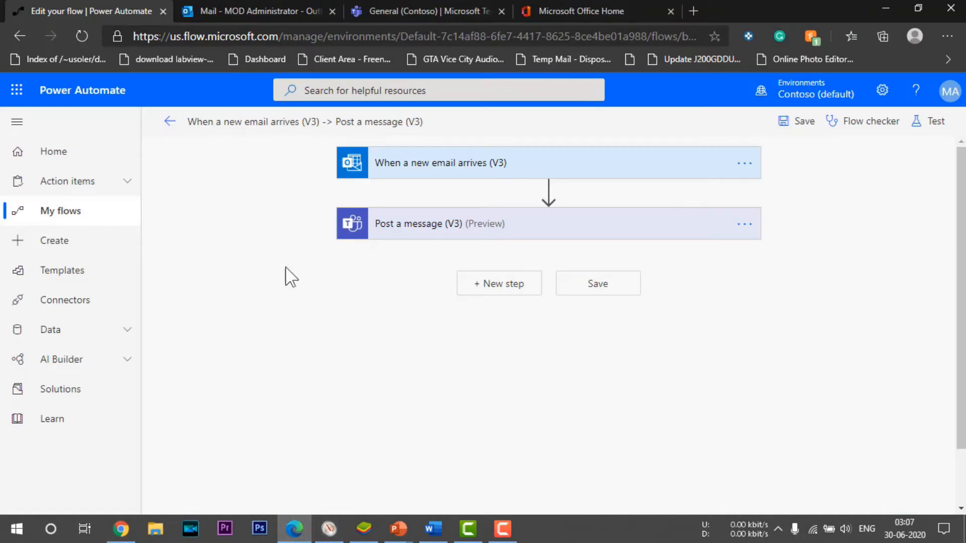
# Step: Switch to the Outlook inbox and open the received "test" email
pyautogui.click(248, 9)
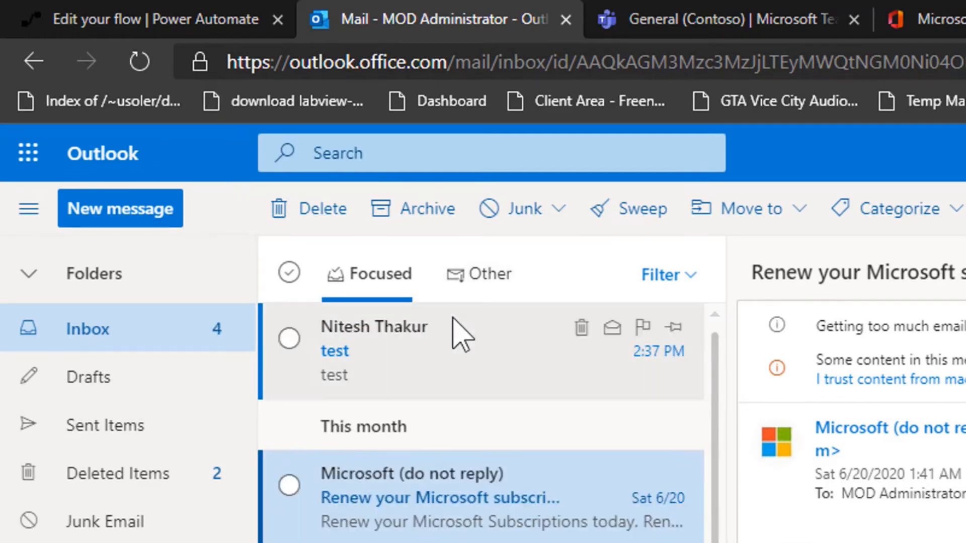
pyautogui.click(445, 385)
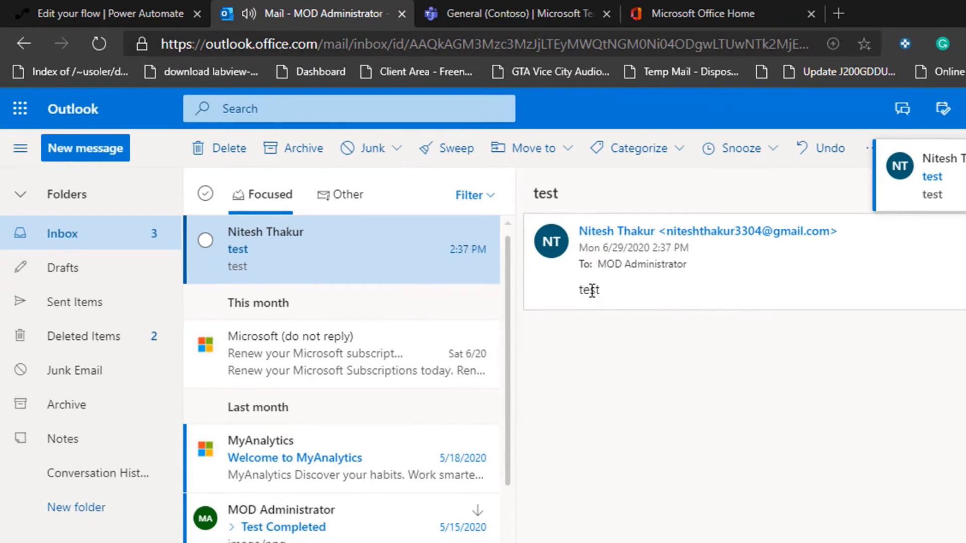
# Step: Check the flow's 28-day run history on its details page and look for the posted message in the Teams General channel
pyautogui.click(108, 11)
pyautogui.click(205, 149)
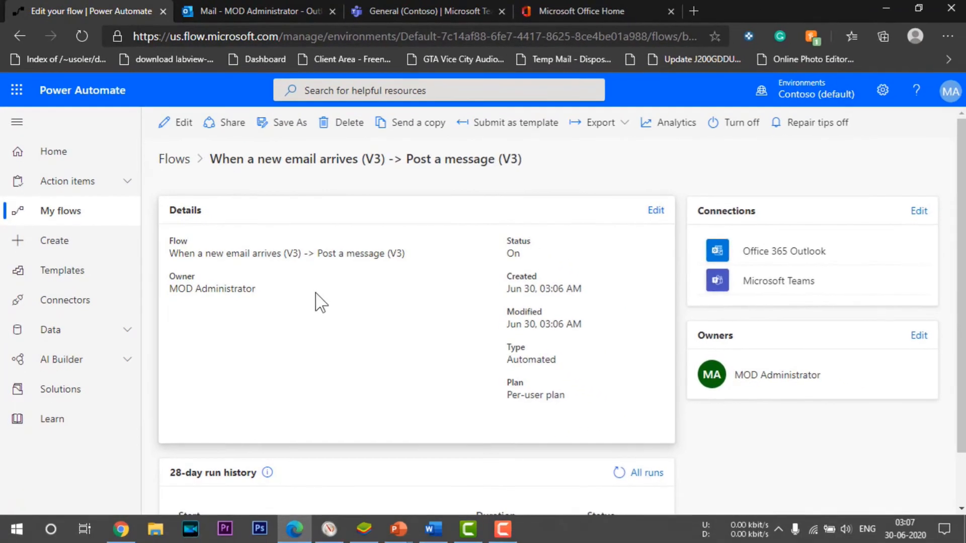
pyautogui.scroll(-1, 324, 304)
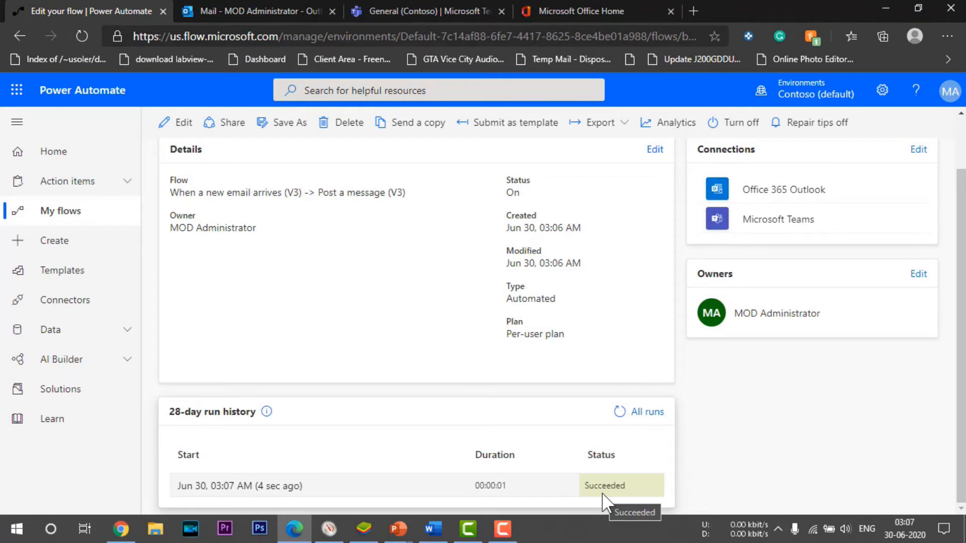
pyautogui.click(431, 11)
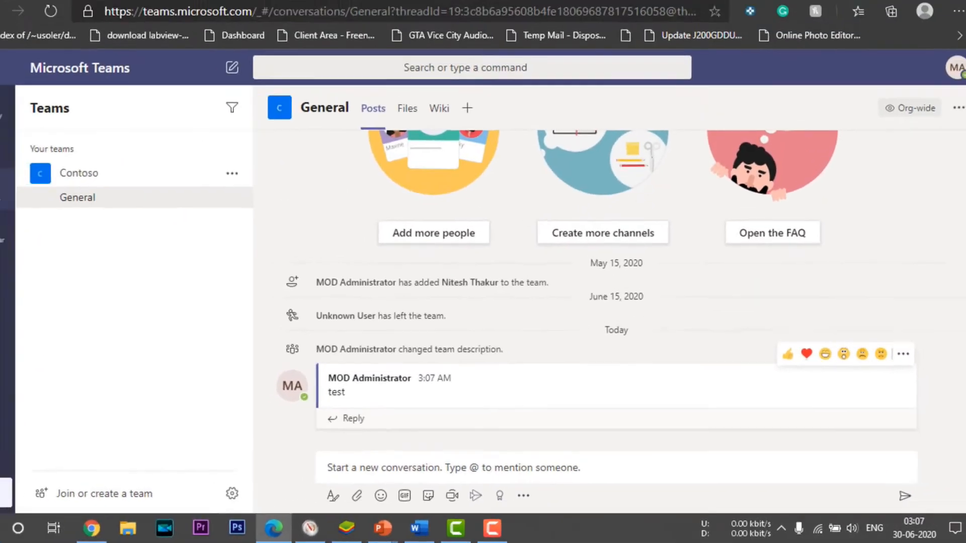
# Step: Turn off the flow from its details page and switch to the running PowerPoint slide show about Automated Flow
pyautogui.click(123, 7)
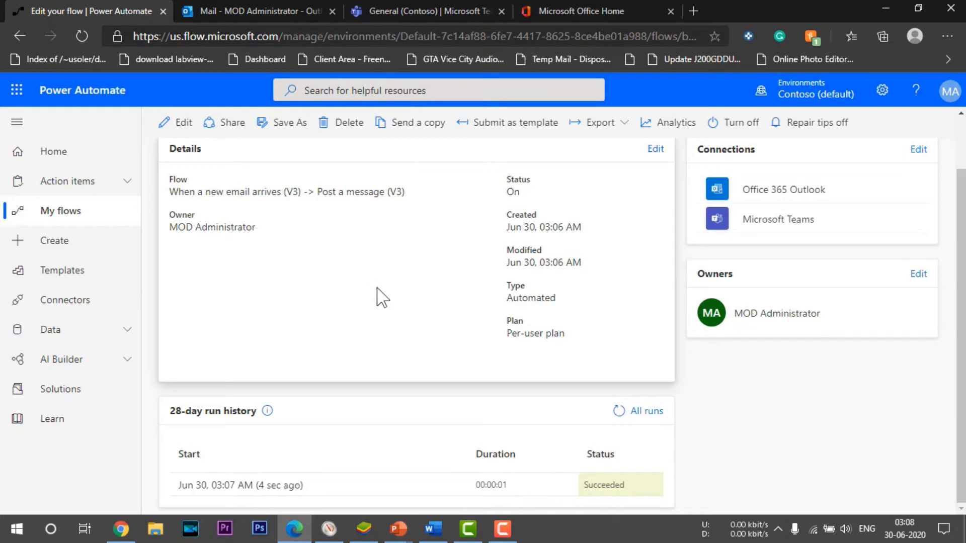
pyautogui.click(736, 123)
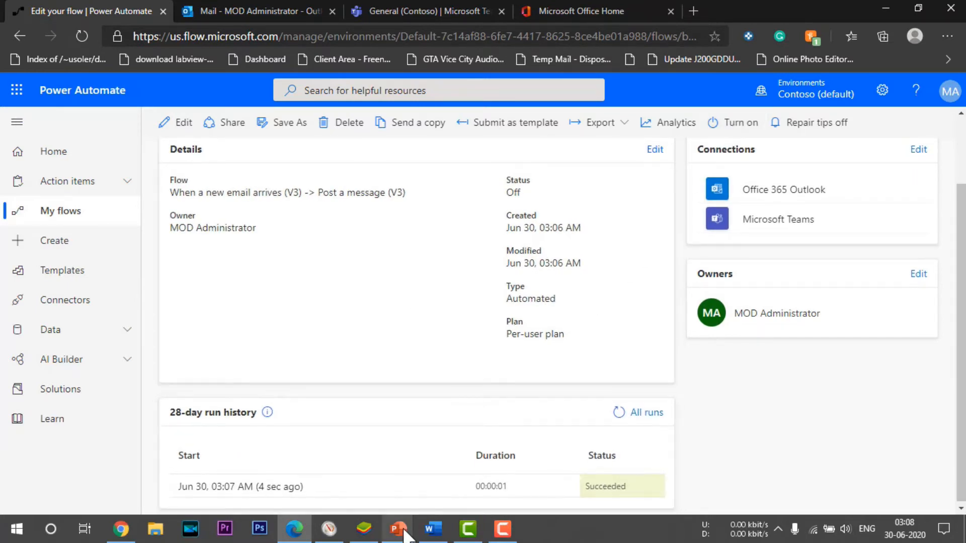
pyautogui.moveTo(403, 535)
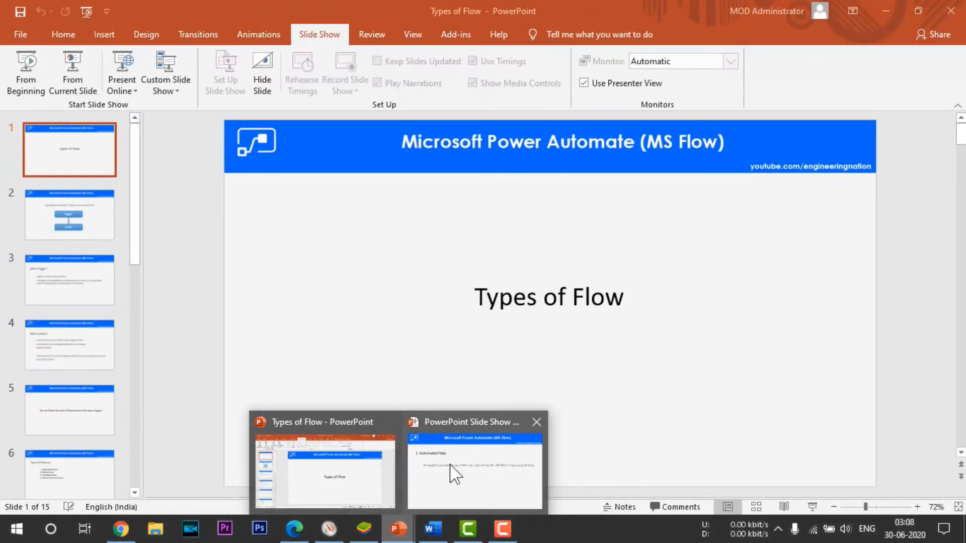
pyautogui.click(453, 471)
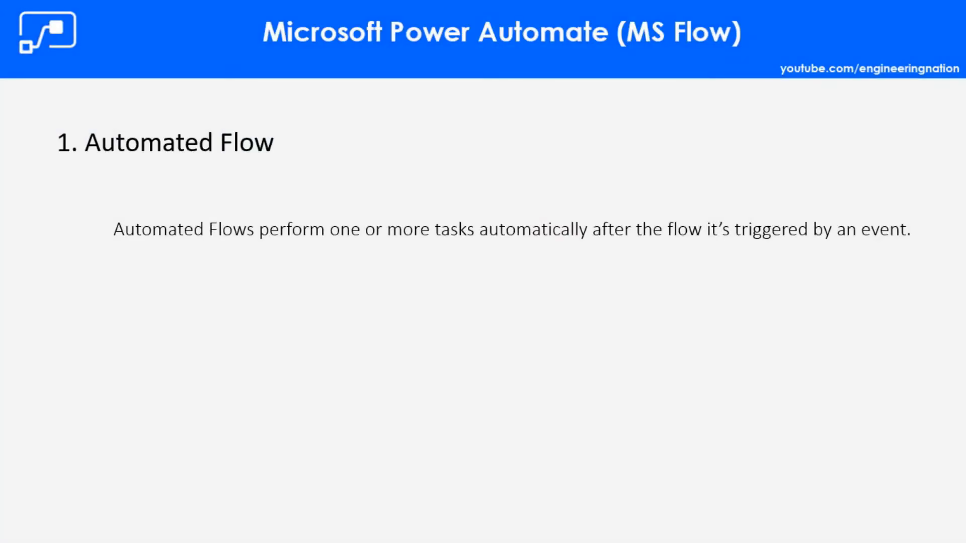
# Step: Advance the slide show, return to Power Automate and create a blank instant flow with the "Manually trigger a flow" trigger
pyautogui.press('Right')
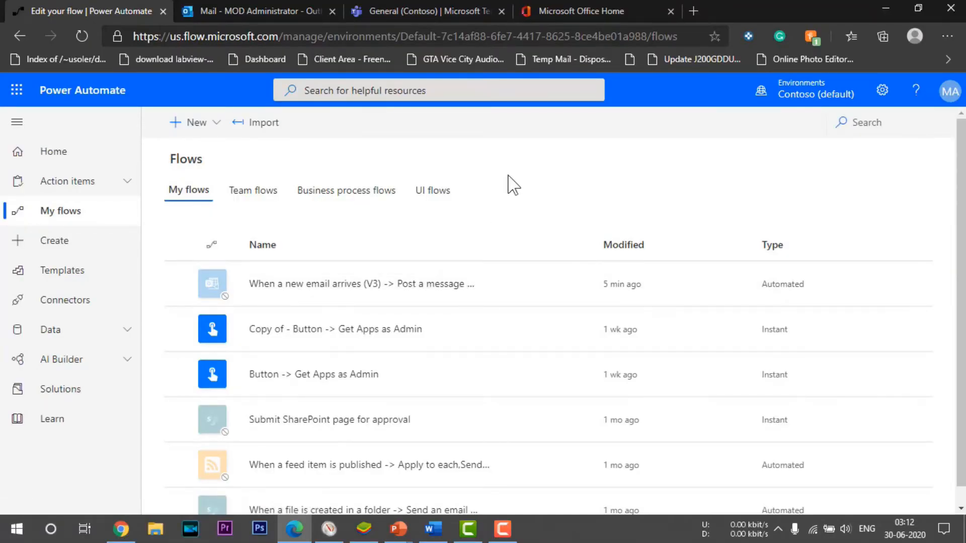
pyautogui.click(199, 123)
pyautogui.click(539, 163)
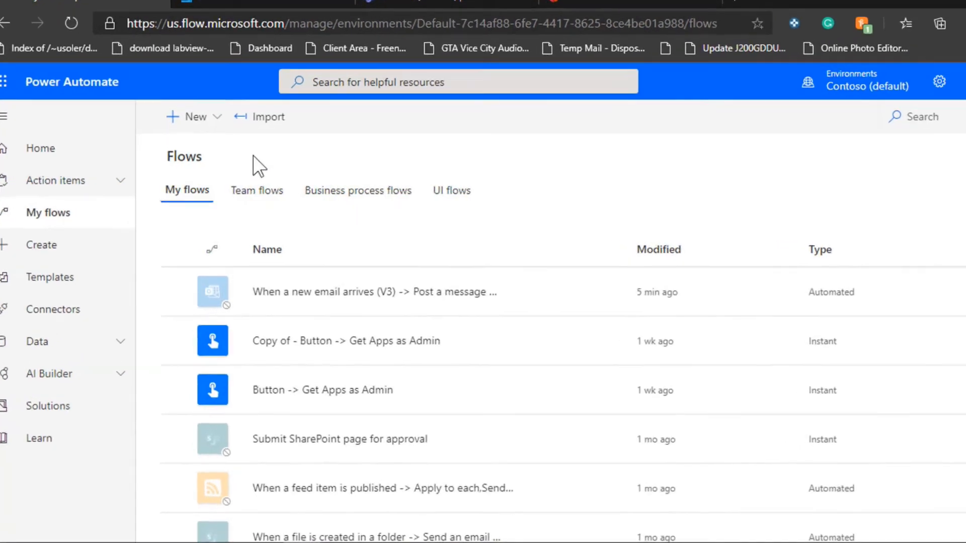
pyautogui.click(214, 123)
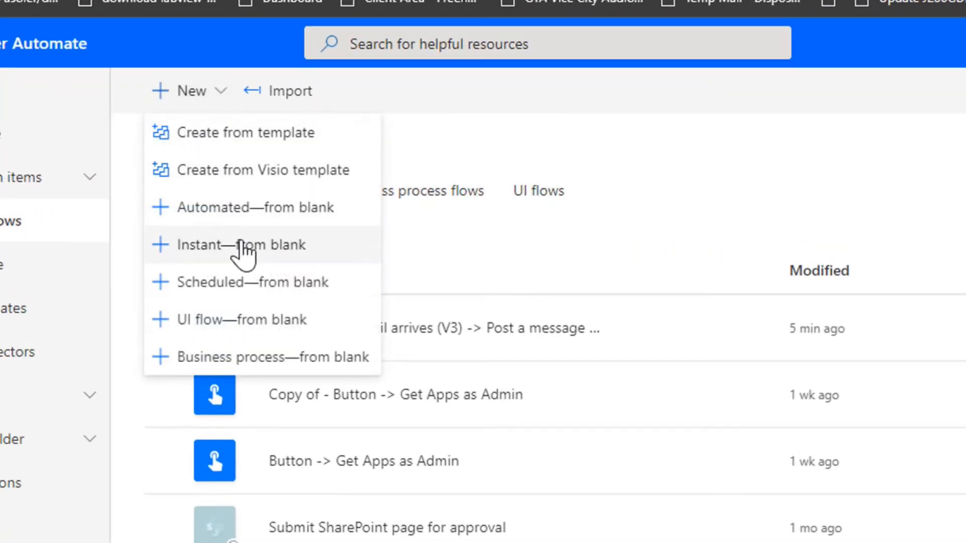
pyautogui.click(271, 246)
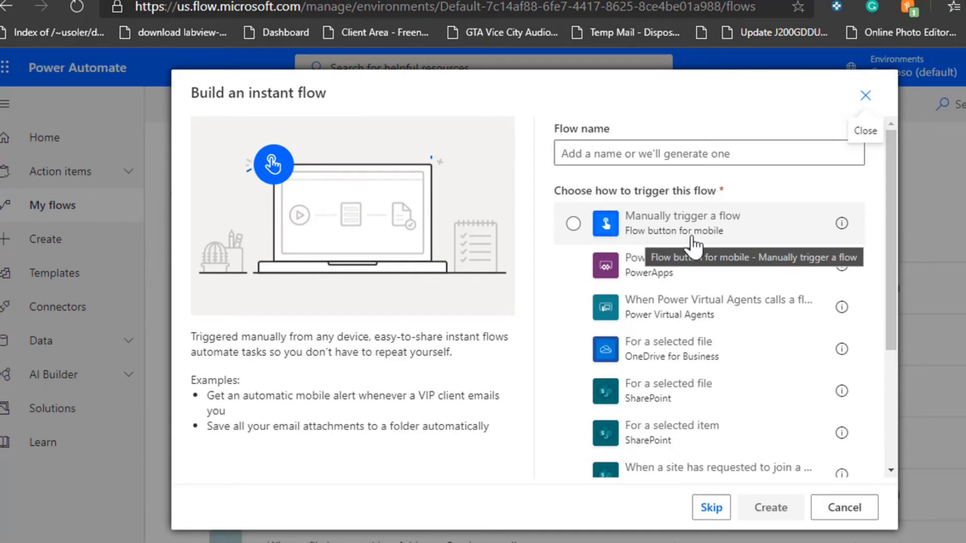
pyautogui.click(658, 233)
pyautogui.click(770, 508)
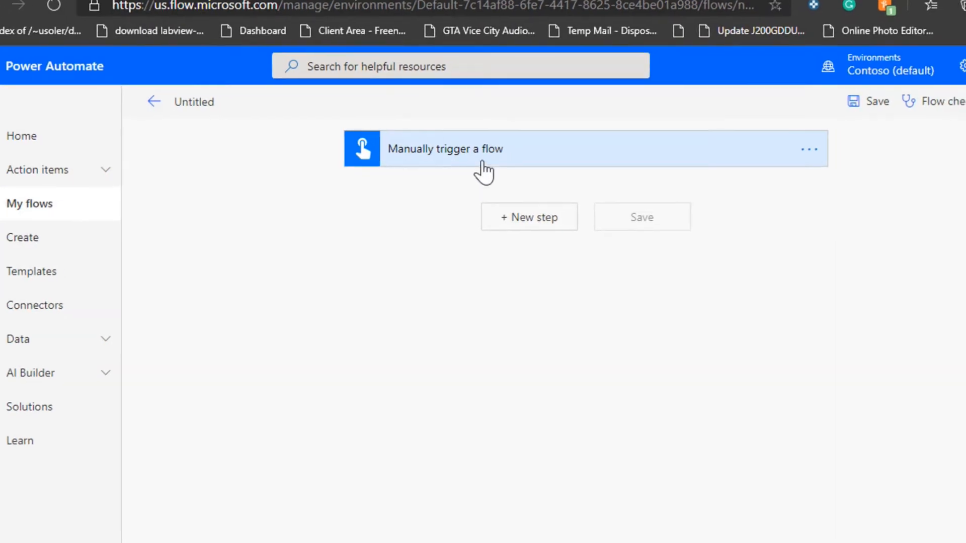
# Step: Add an Office 365 Outlook "Send an email (V2)" action below the manual trigger
pyautogui.click(480, 221)
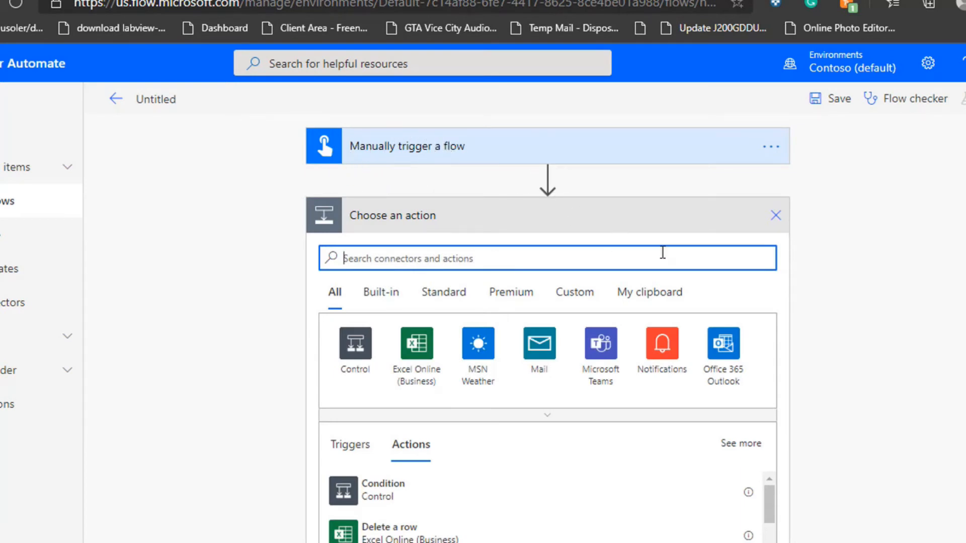
pyautogui.click(723, 345)
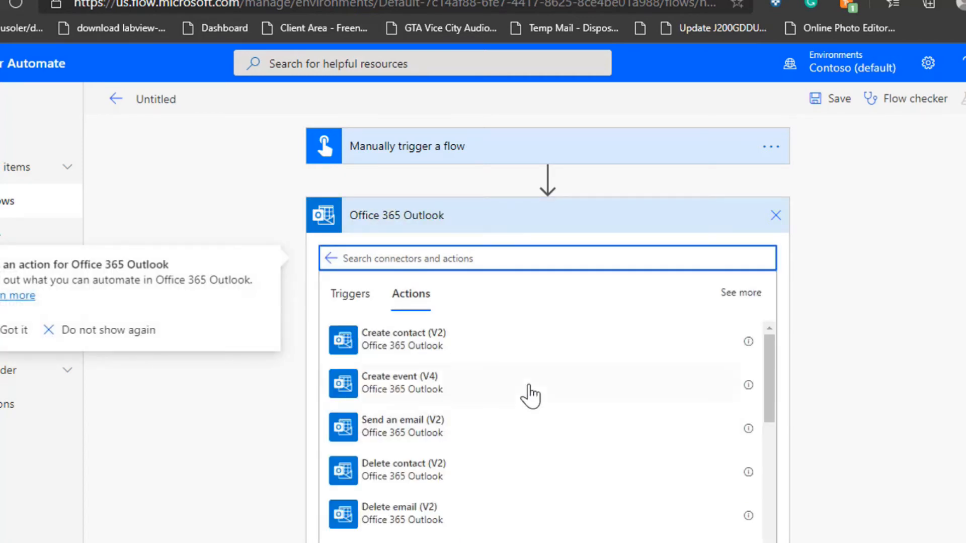
pyautogui.click(424, 428)
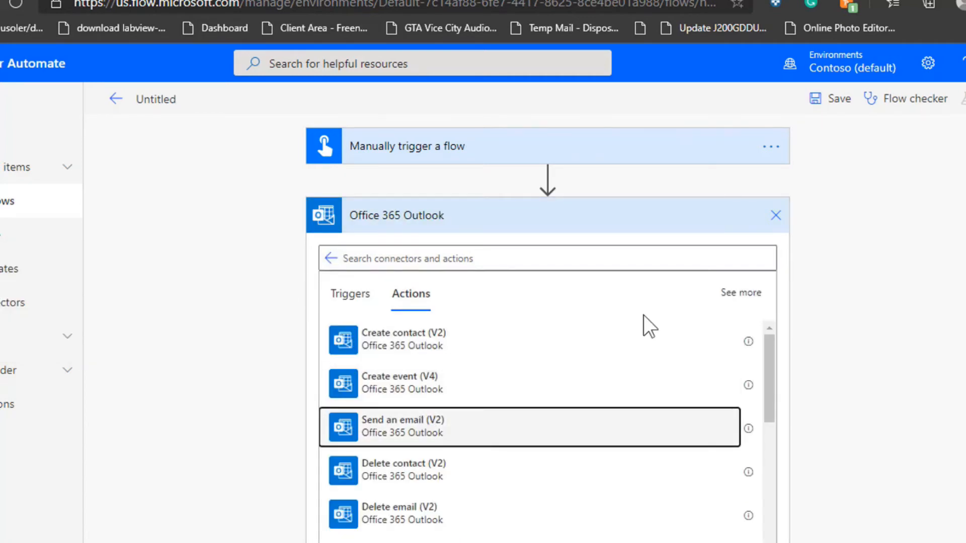
# Step: Address the email action to the administrator's account and enter "Reminder" as both subject and body
pyautogui.click(497, 256)
pyautogui.hotkey('ctrl', 'v')
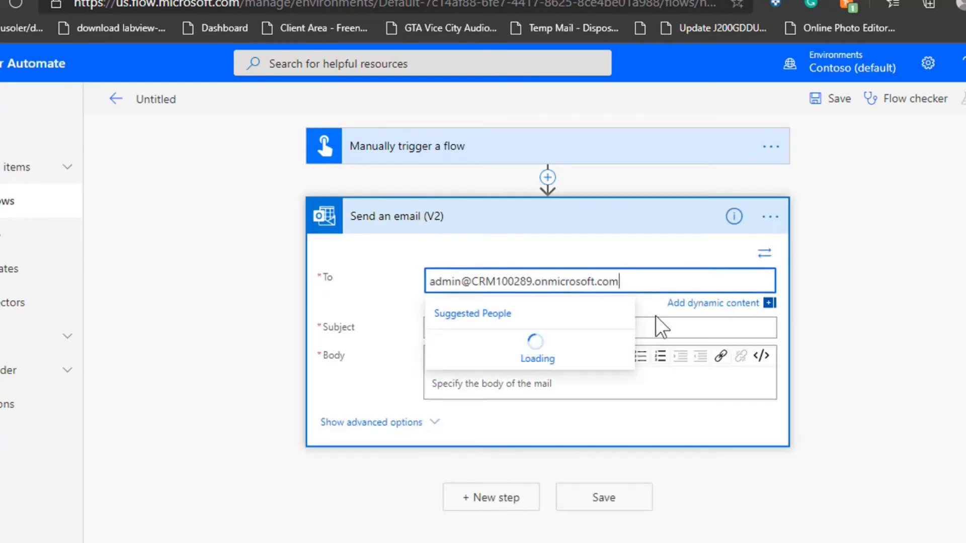
pyautogui.click(508, 345)
pyautogui.click(508, 328)
pyautogui.write('RE')
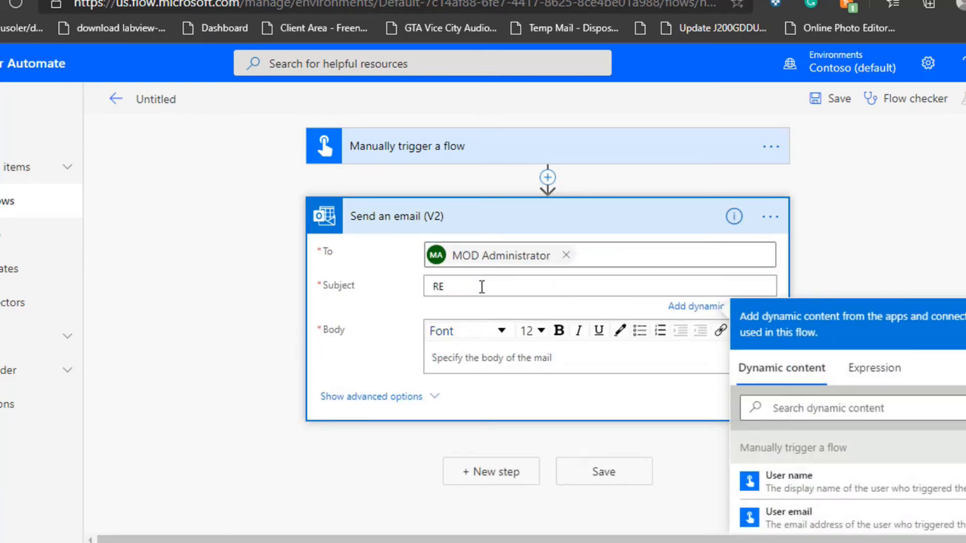
pyautogui.doubleClick(481, 287)
pyautogui.hotkey('ctrl', 'c')
pyautogui.click(490, 355)
pyautogui.hotkey('ctrl', 'v')
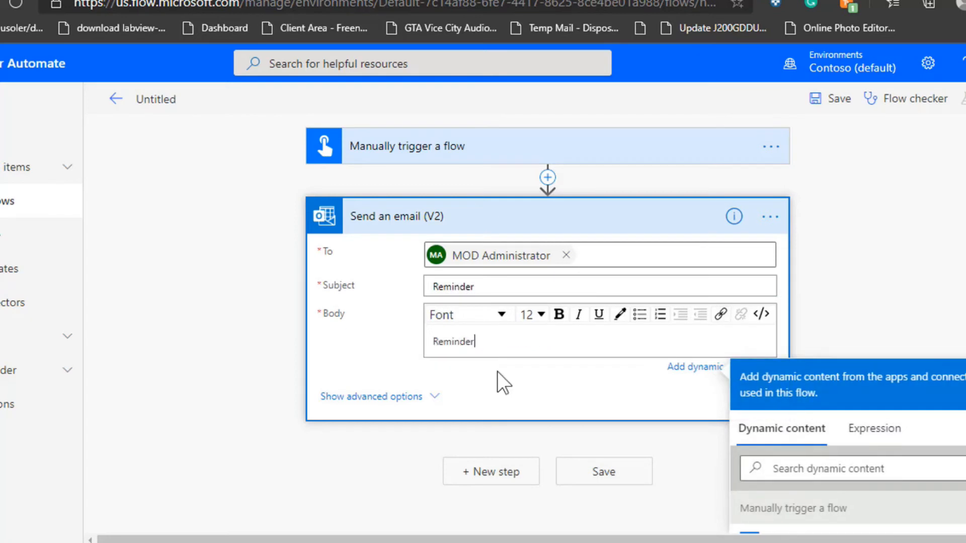
# Step: Save the instant flow and return to its details page
pyautogui.click(599, 472)
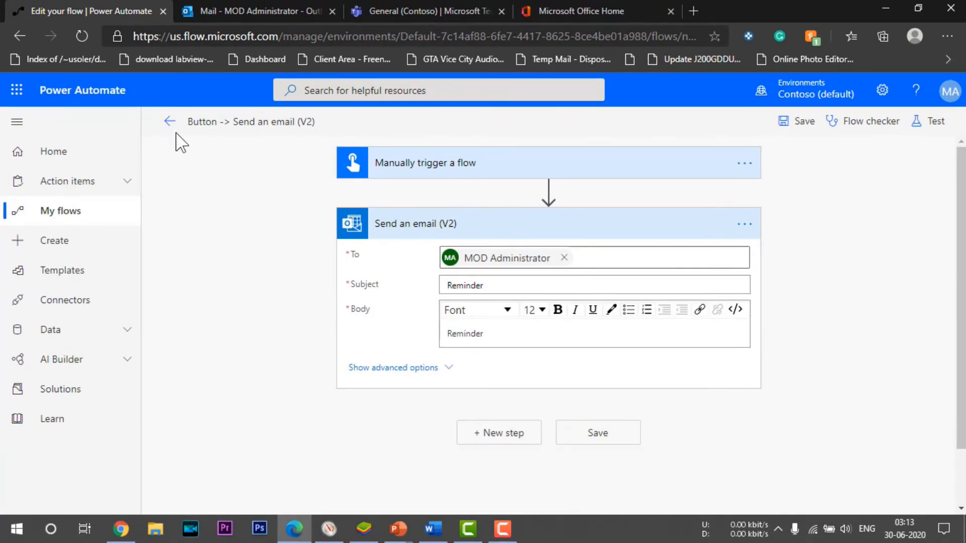
pyautogui.click(172, 126)
pyautogui.click(608, 150)
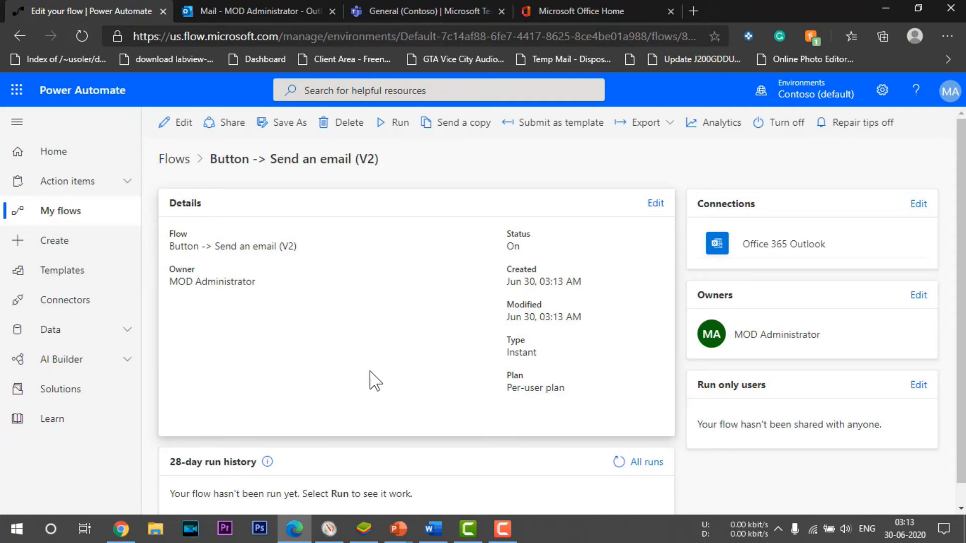
# Step: Switch to the Flow mobile app in BlueStacks and examine its flow list and the signed-in account
pyautogui.click(371, 536)
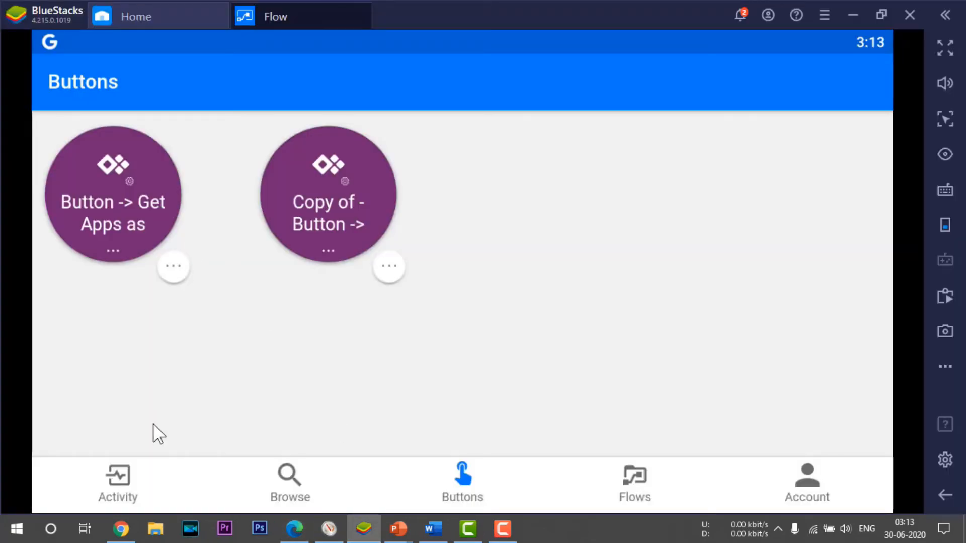
pyautogui.click(195, 17)
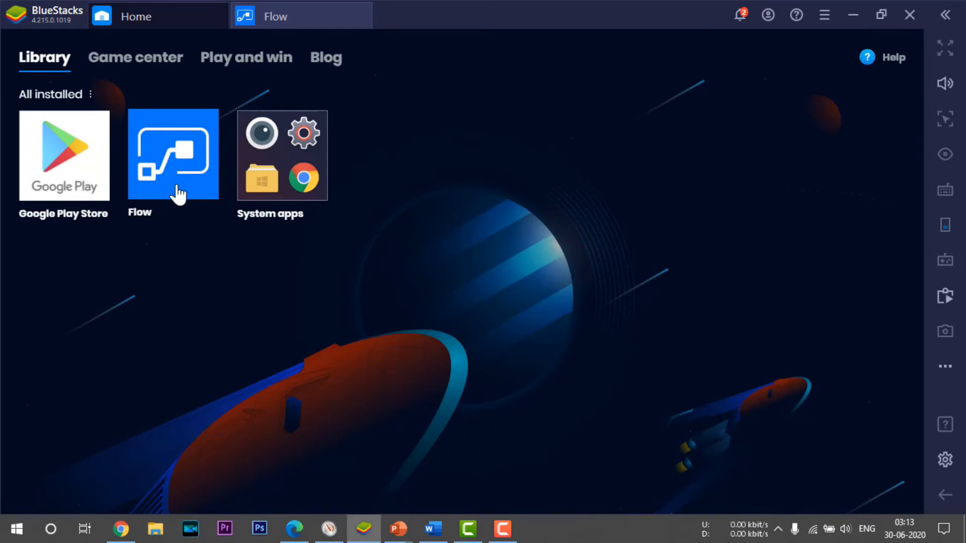
pyautogui.click(307, 17)
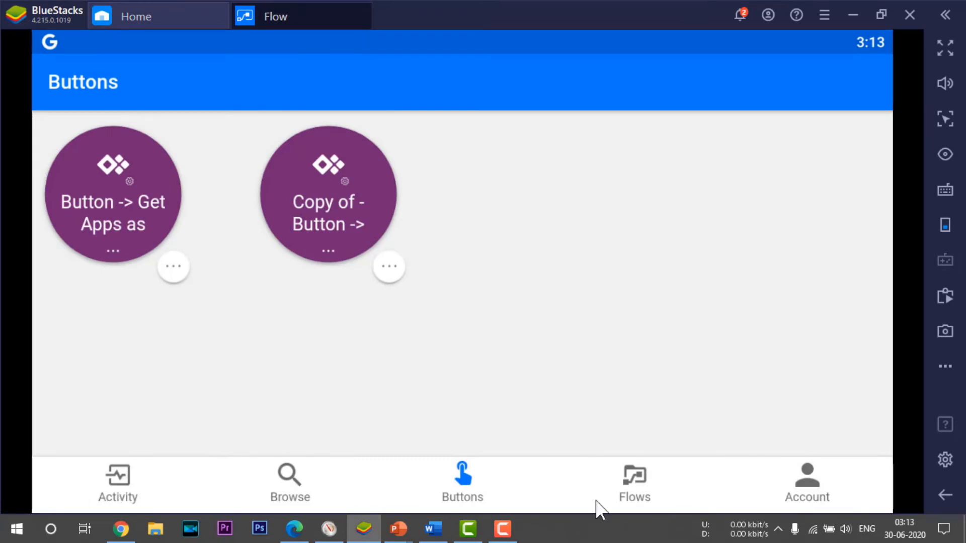
pyautogui.click(615, 497)
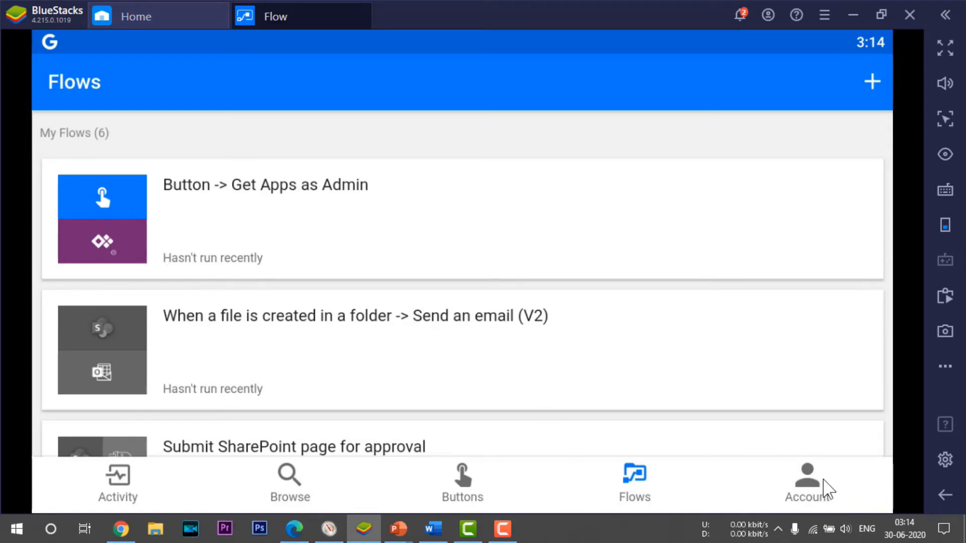
pyautogui.click(824, 482)
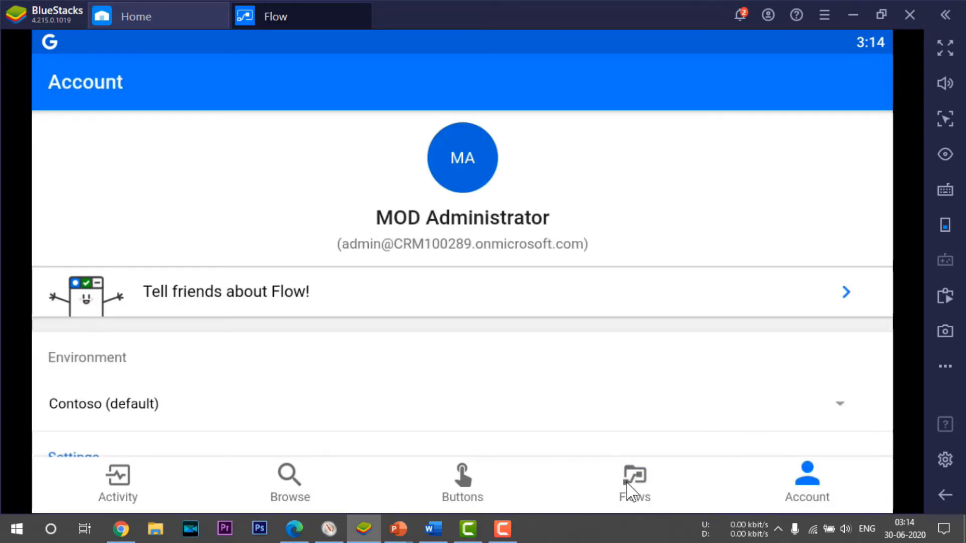
pyautogui.click(632, 479)
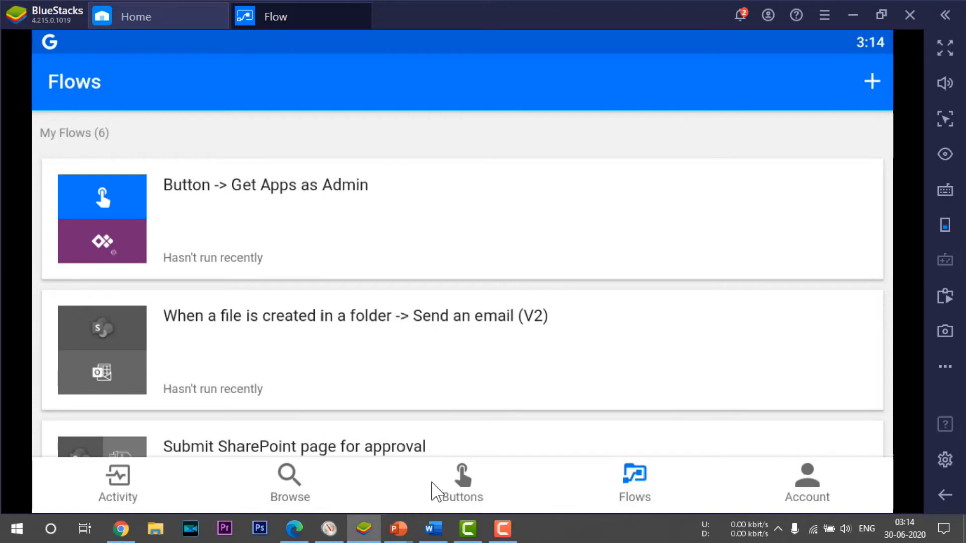
# Step: Refresh the mobile app's flow buttons, run "Button -> Send an email (V2)" and decline the rating request
pyautogui.click(477, 489)
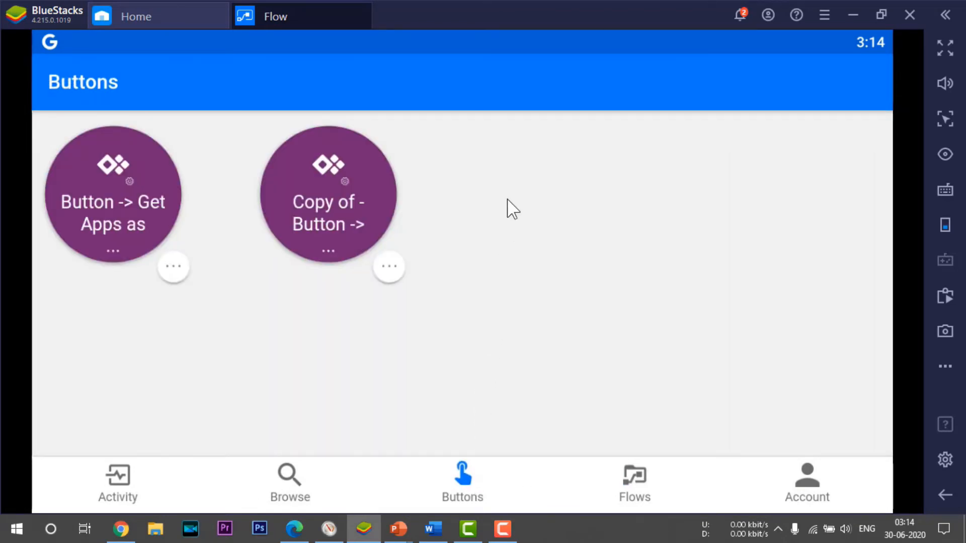
pyautogui.moveTo(511, 208); pyautogui.dragTo(508, 389)
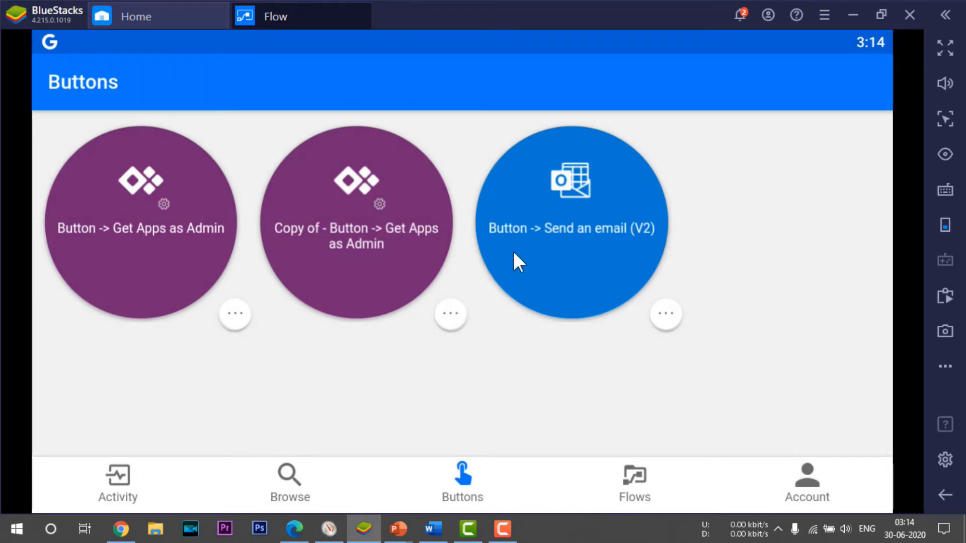
pyautogui.click(571, 277)
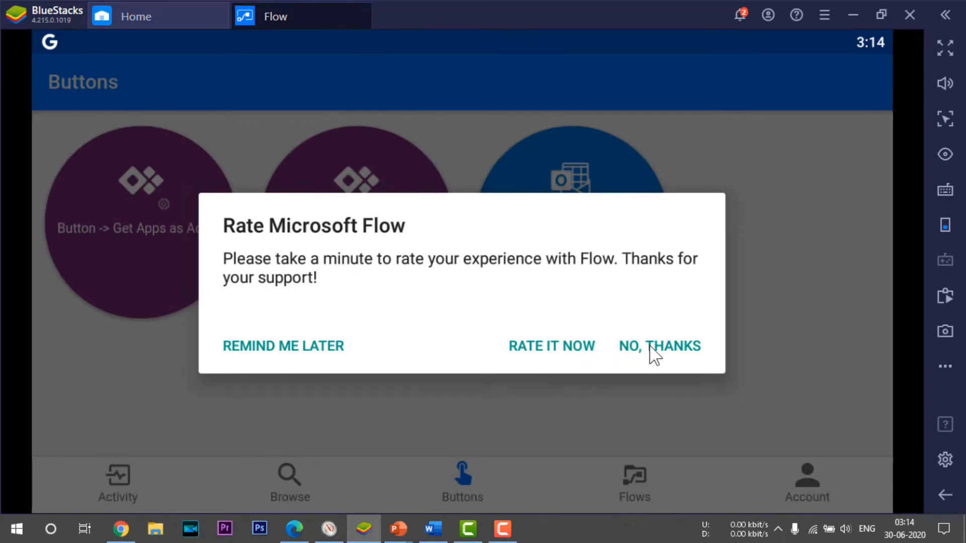
pyautogui.click(651, 352)
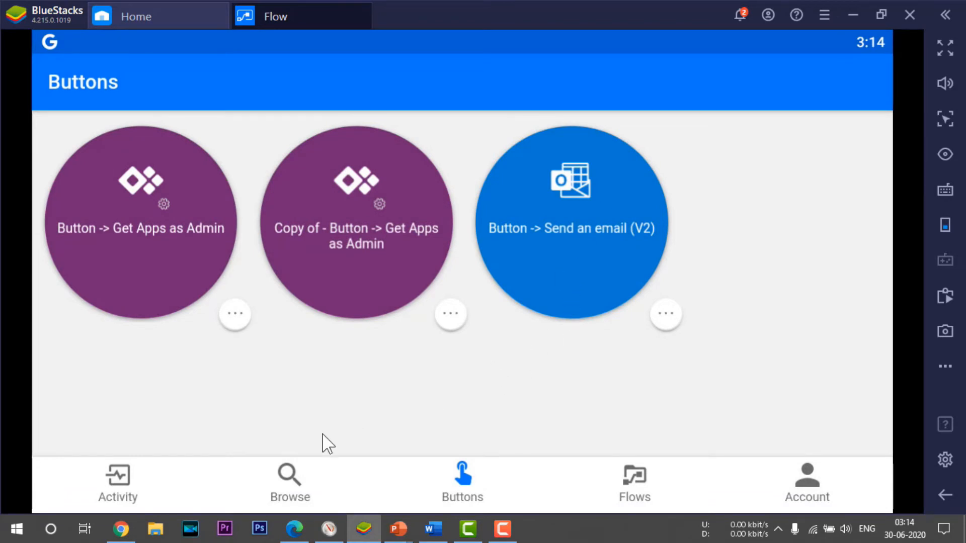
# Step: Switch to the Outlook inbox in the browser and open the received "Reminder" email
pyautogui.click(294, 475)
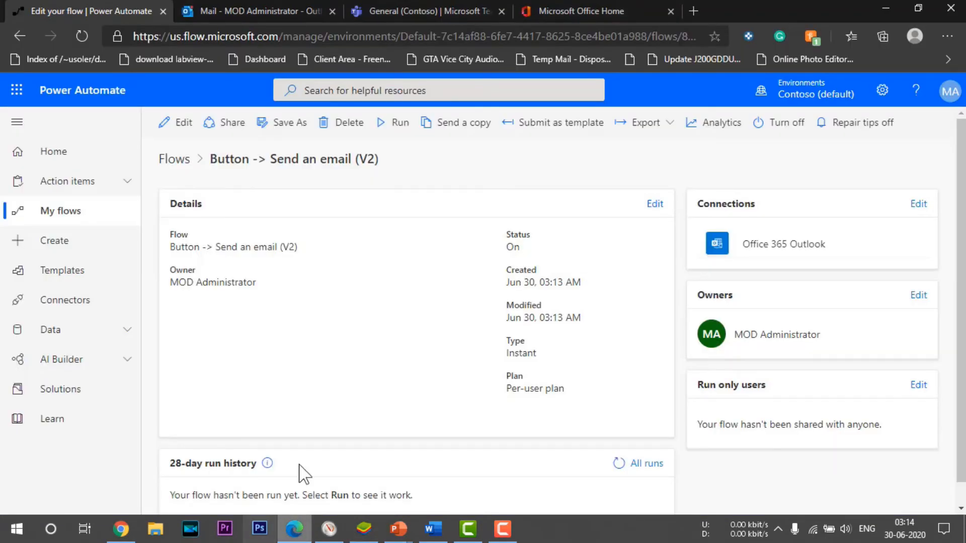
pyautogui.click(249, 11)
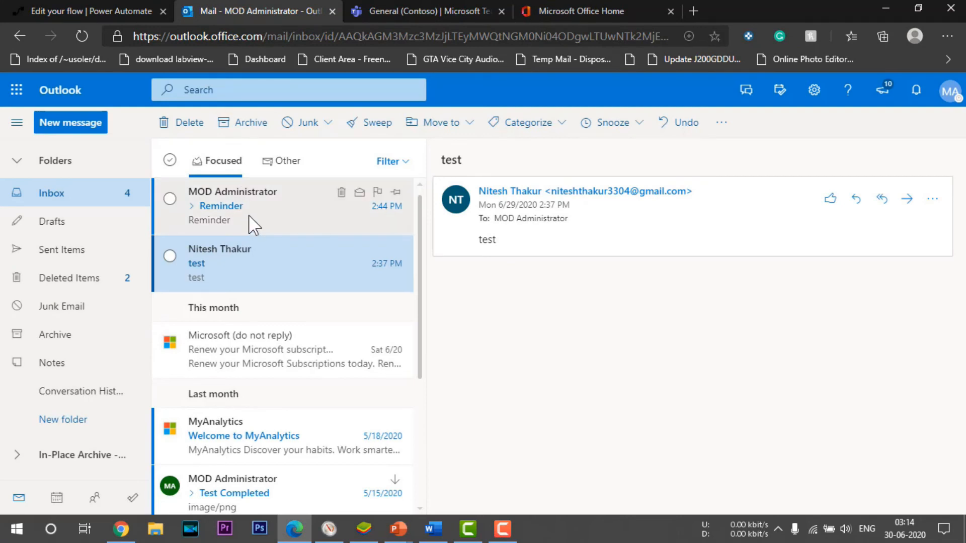
pyautogui.click(261, 223)
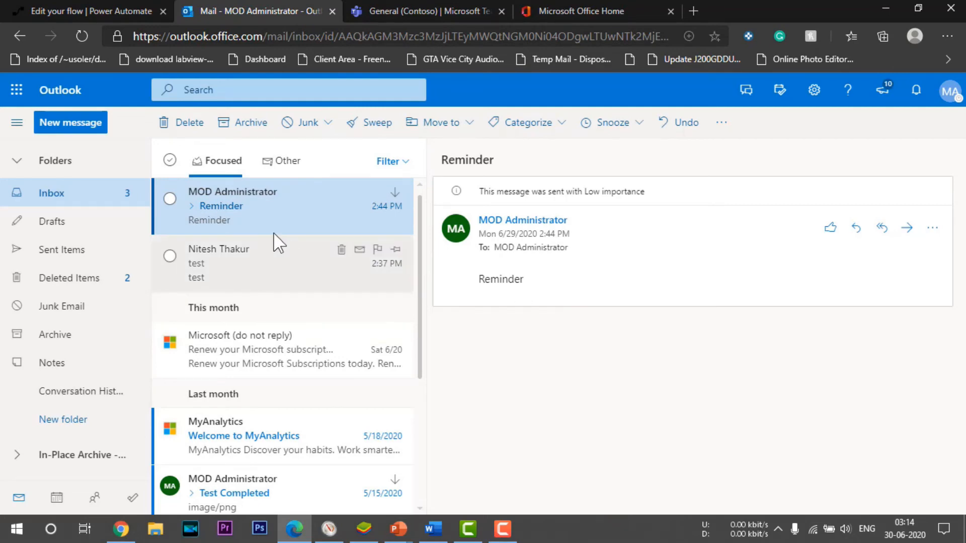
pyautogui.moveTo(492, 222)
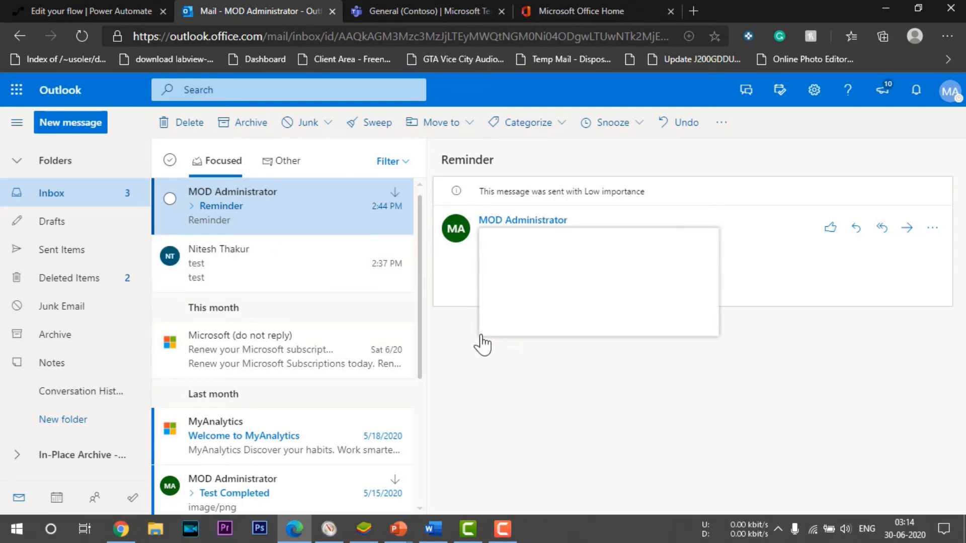
# Step: Switch to the PowerPoint slide show and advance from the Button Flow slide to the Scheduled Flow slide
pyautogui.moveTo(398, 529)
pyautogui.click(475, 468)
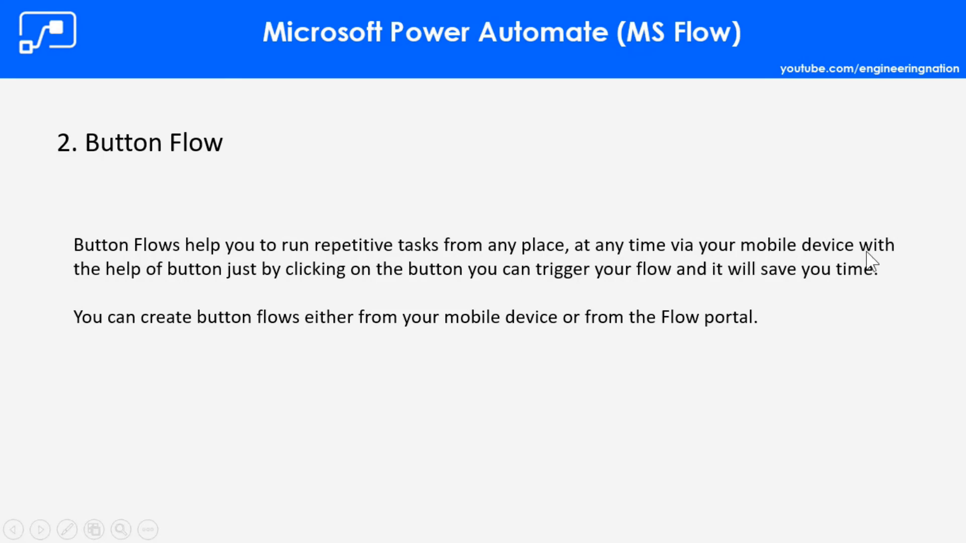
pyautogui.click(178, 241)
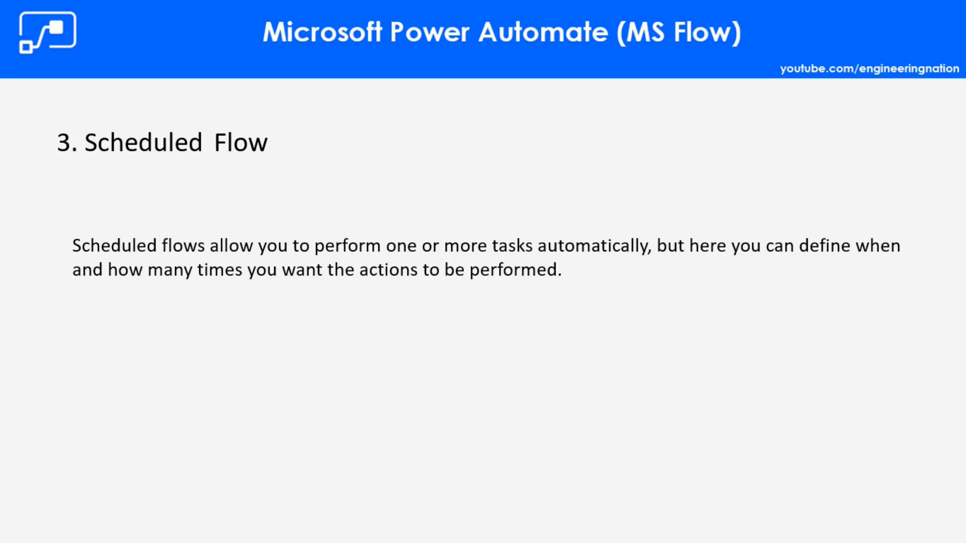
# Step: Switch to Power Automate in the browser, go to the list of own flows and start a scheduled flow from blank
pyautogui.hotkey('alt', 'Tab')
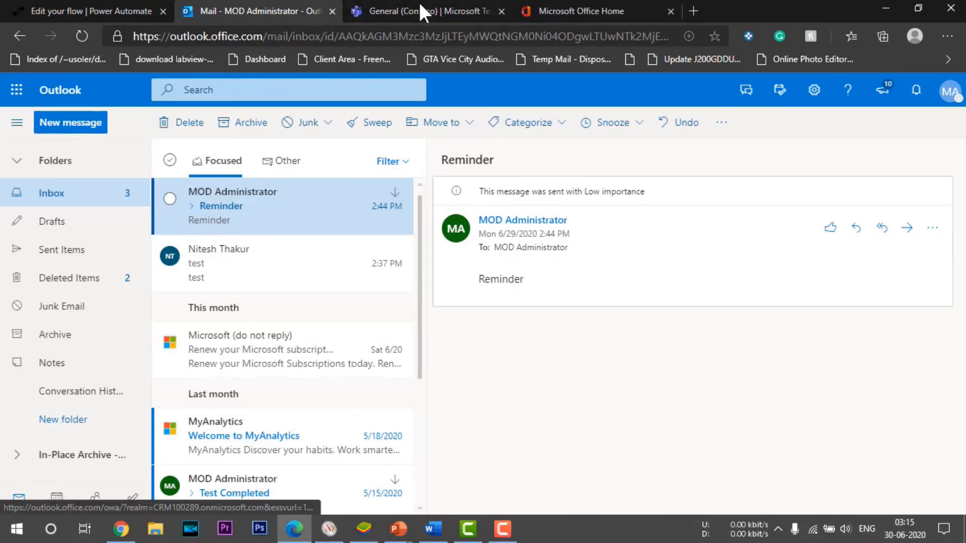
pyautogui.click(70, 10)
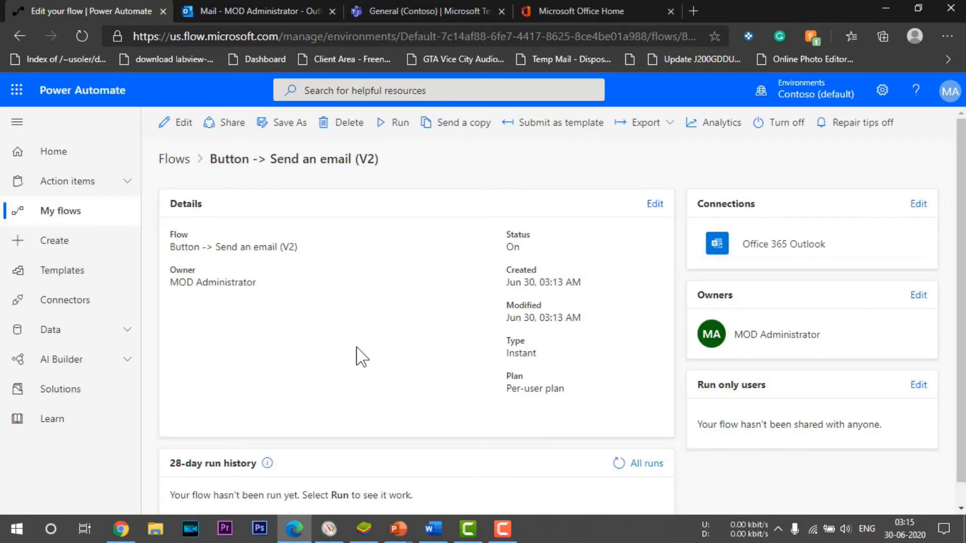
pyautogui.click(90, 220)
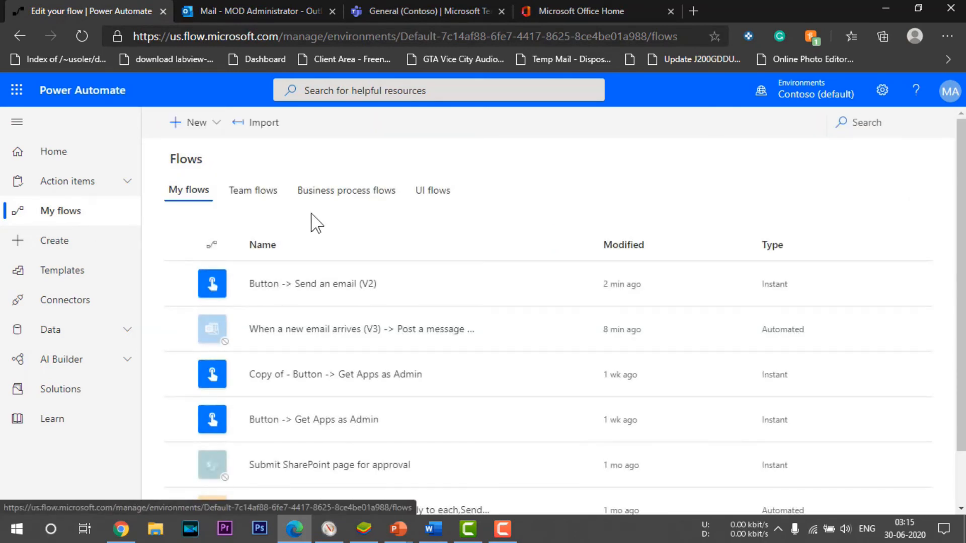
pyautogui.click(217, 130)
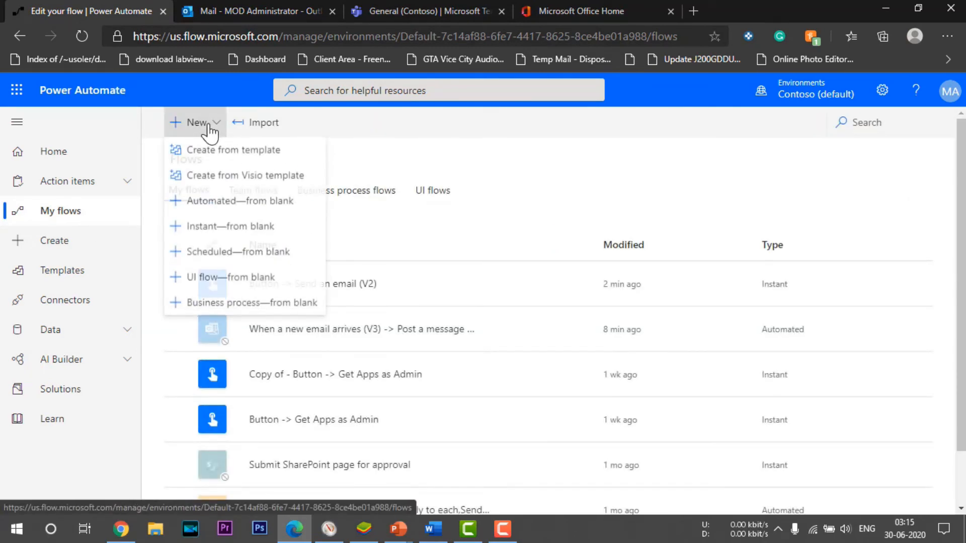
pyautogui.click(211, 259)
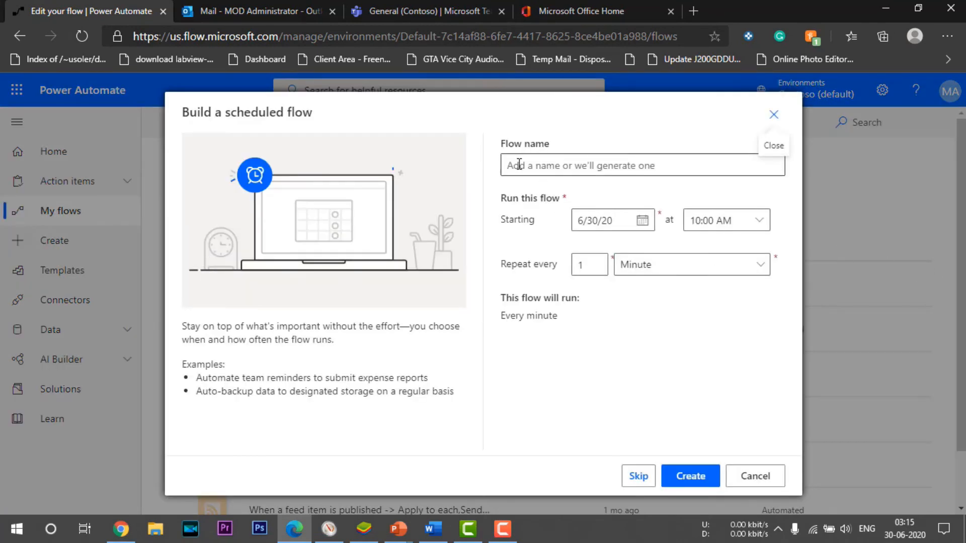
# Step: Examine the scheduled flow's name field and the available repeat-interval units, then close the setup without creating the flow
pyautogui.moveTo(502, 145); pyautogui.dragTo(535, 145)
pyautogui.click(542, 160)
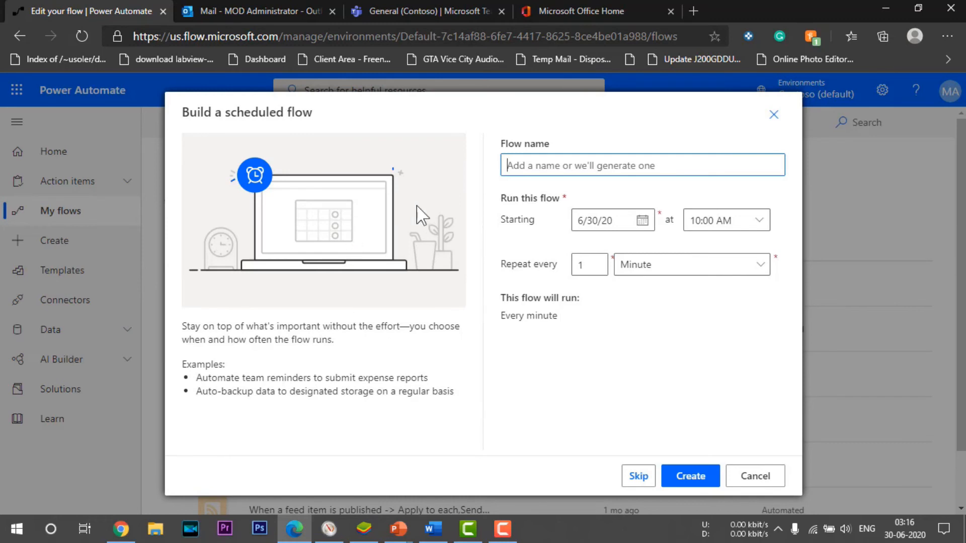
pyautogui.click(712, 270)
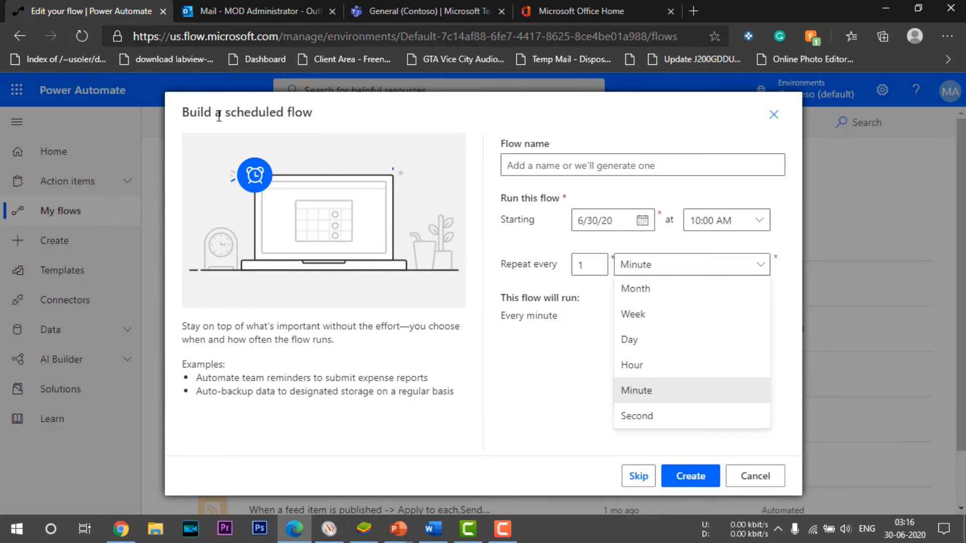
pyautogui.moveTo(219, 116); pyautogui.dragTo(324, 133)
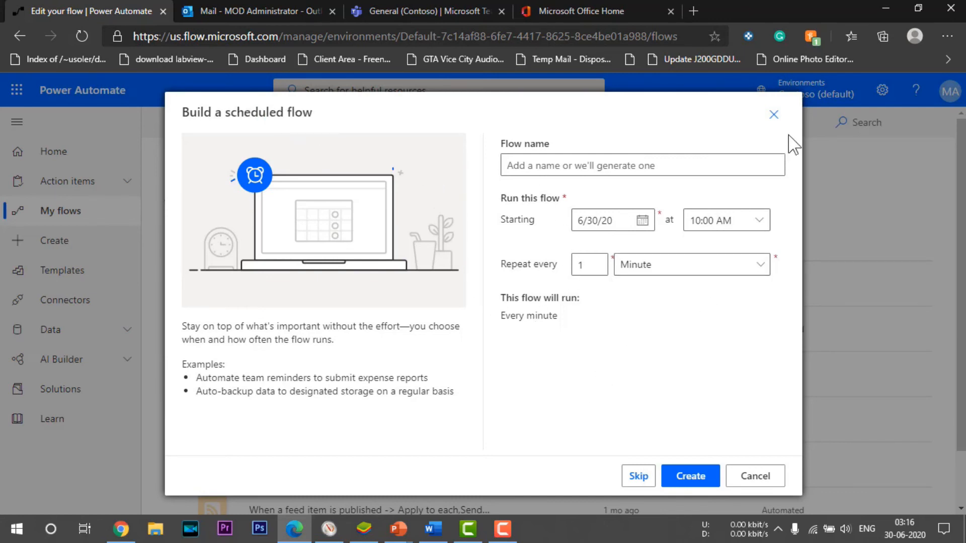
pyautogui.click(775, 116)
# Step: Switch to the PowerPoint slide show and advance from the Scheduled Flow slide to the description of business process flows
pyautogui.moveTo(415, 530)
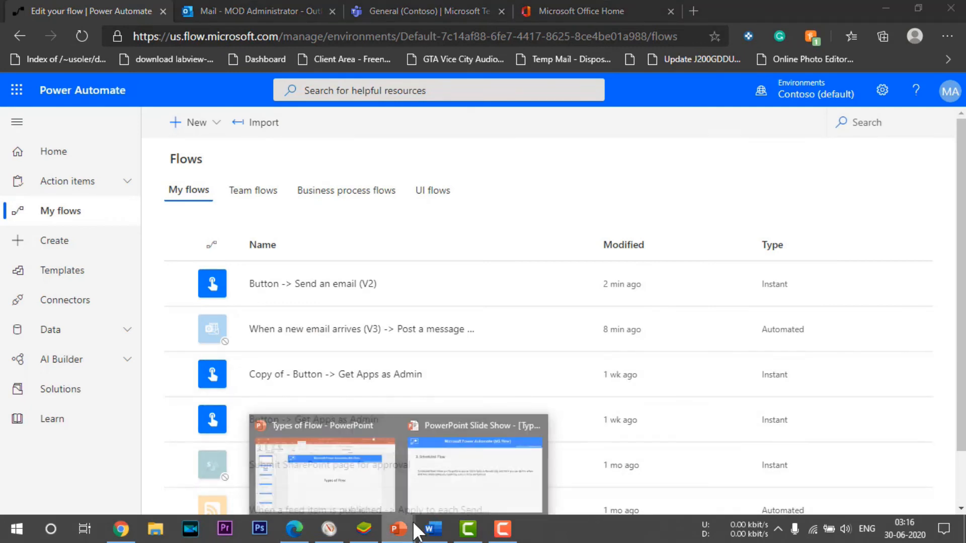
pyautogui.click(486, 480)
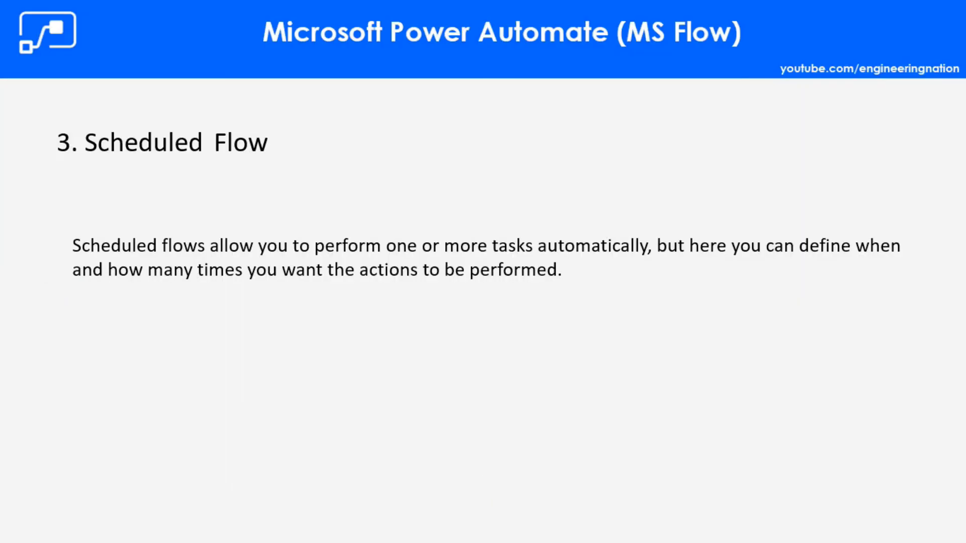
pyautogui.press('Right')
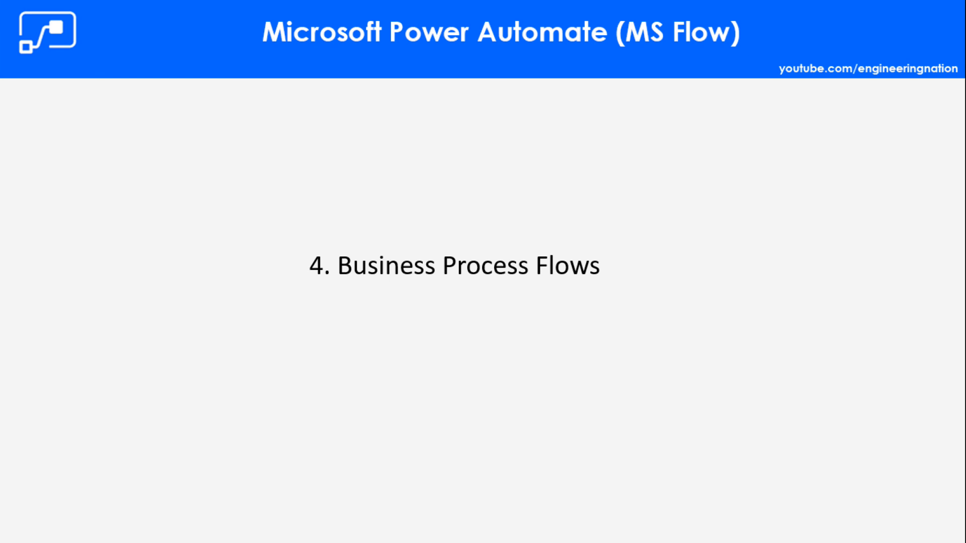
pyautogui.press('Right')
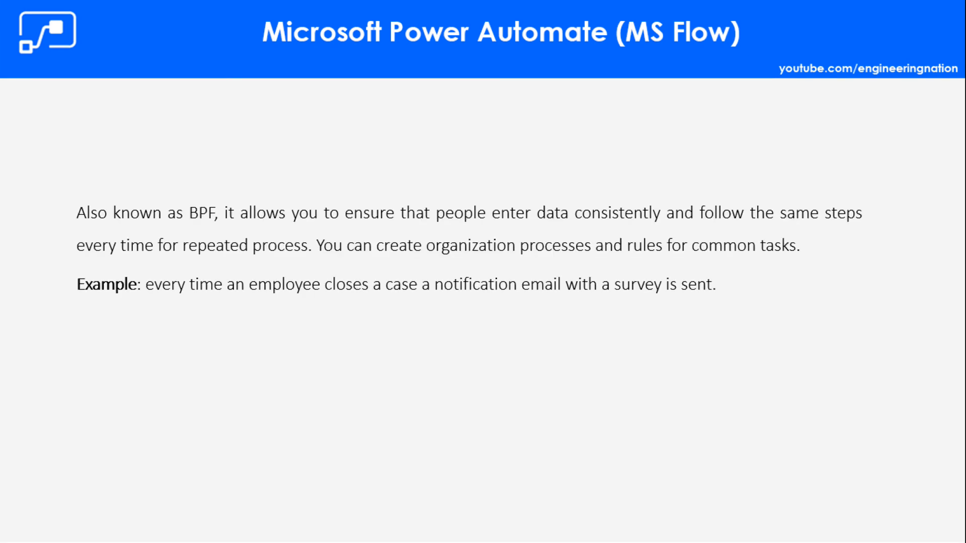